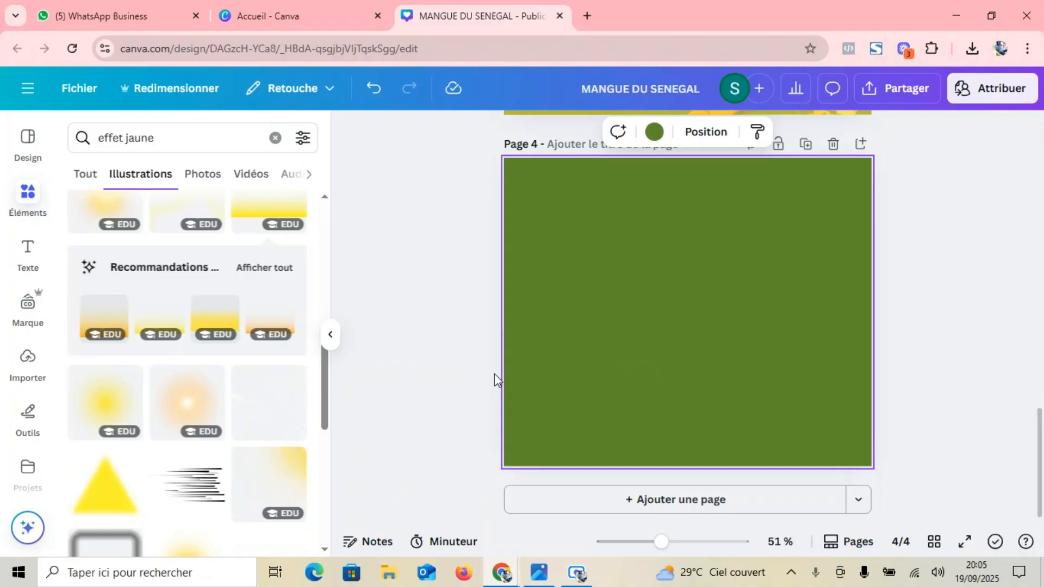
Replace the previous element search with a search for "blob"
left_click(274, 139)
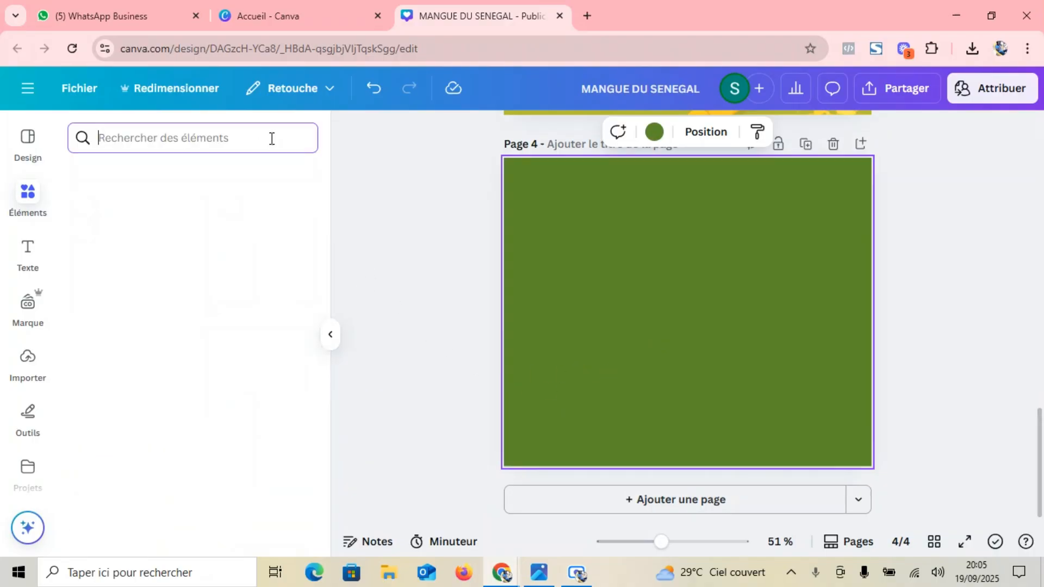
left_click(28, 197)
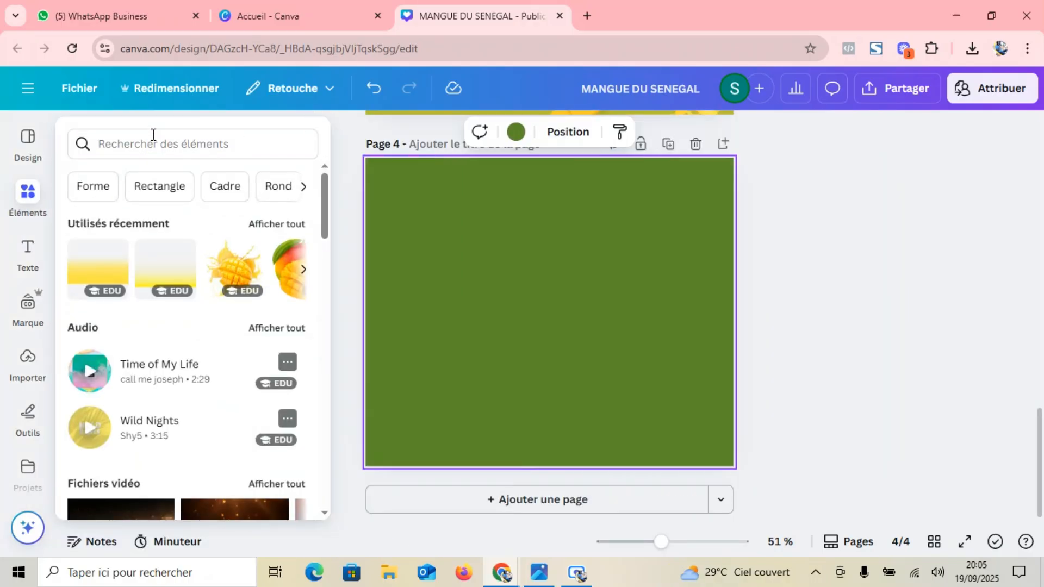
left_click(153, 142)
type("bl")
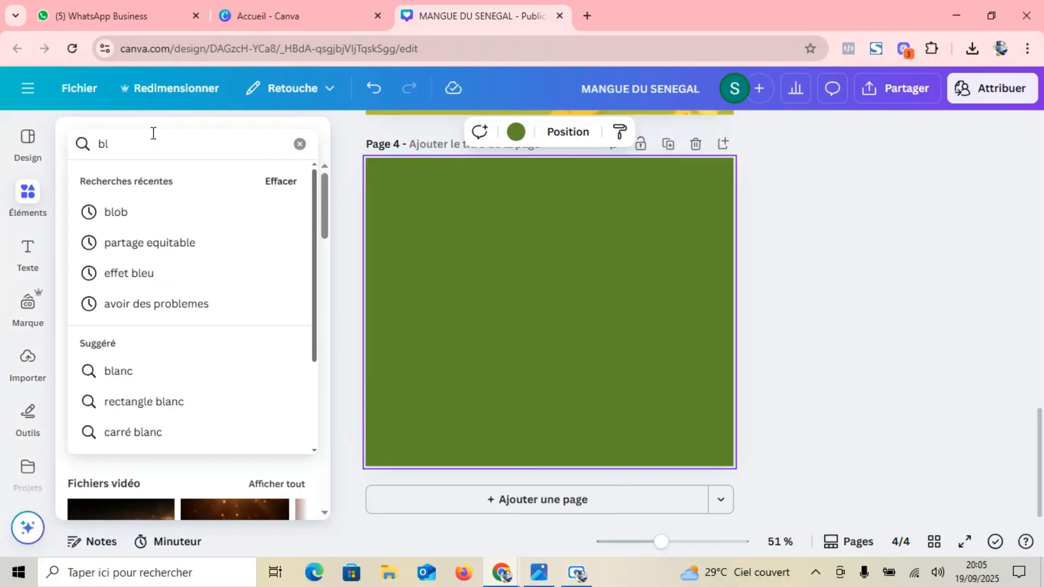
type("o")
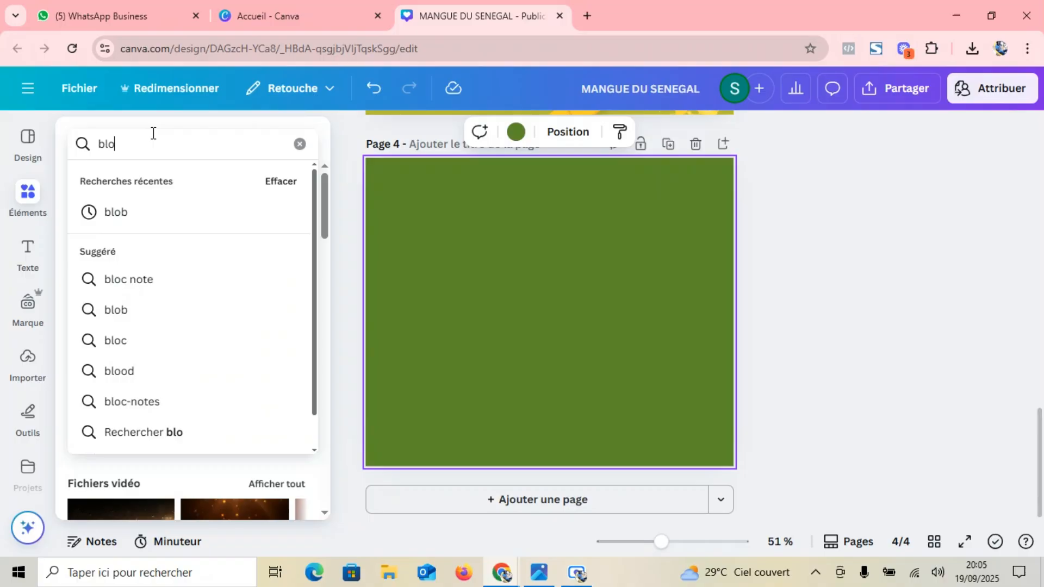
left_click(113, 212)
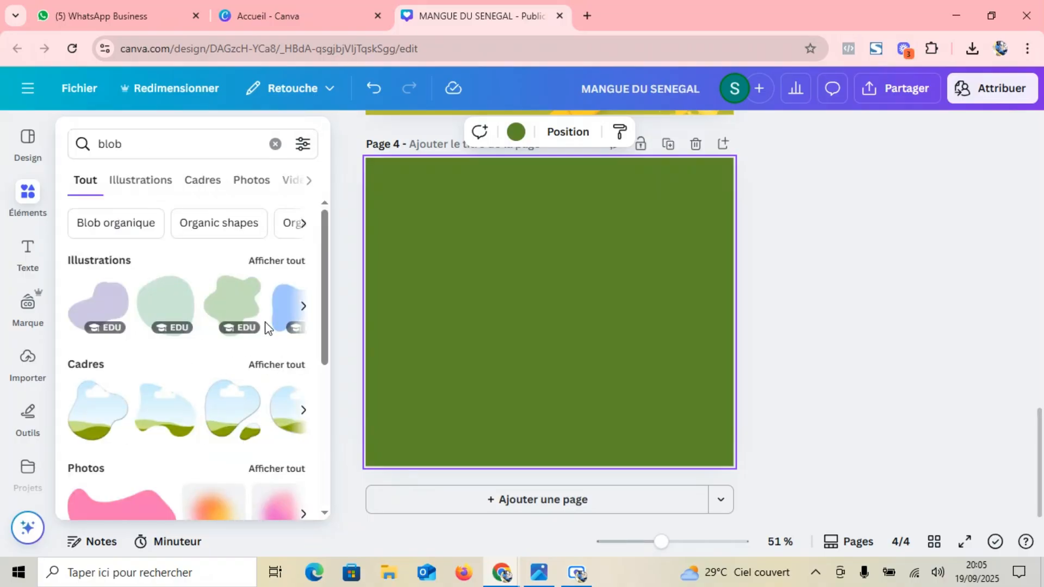
Browse the blob results in the frames category for a suitable organic shape
scroll(266, 326, "down", 3)
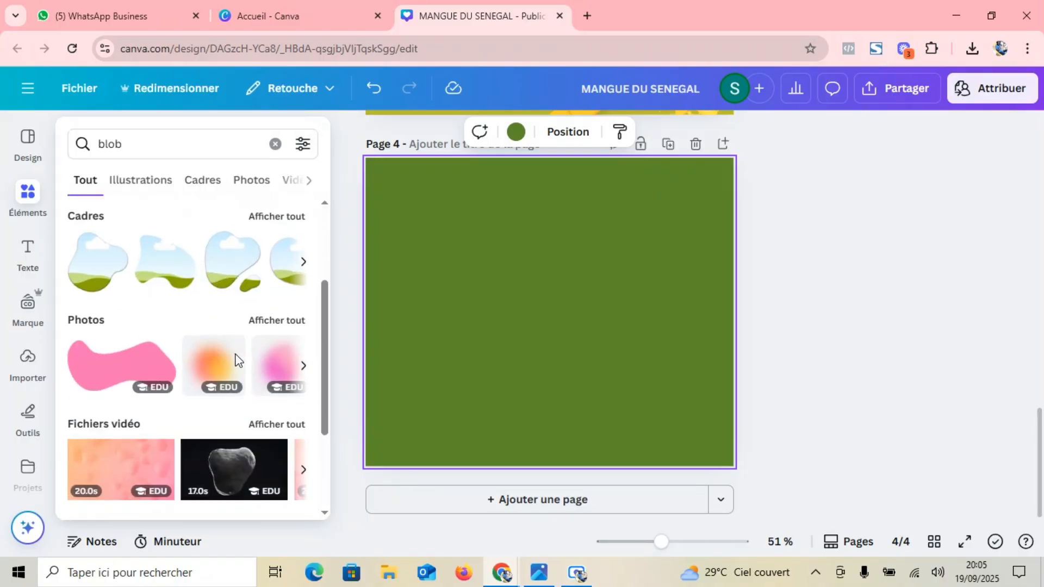
left_click(283, 215)
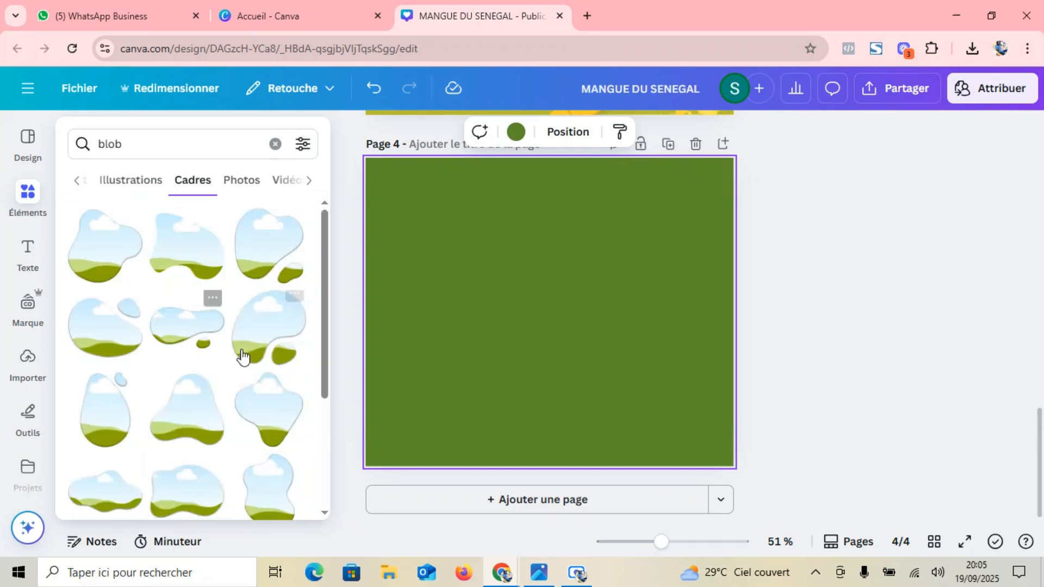
scroll(238, 369, "down", 10)
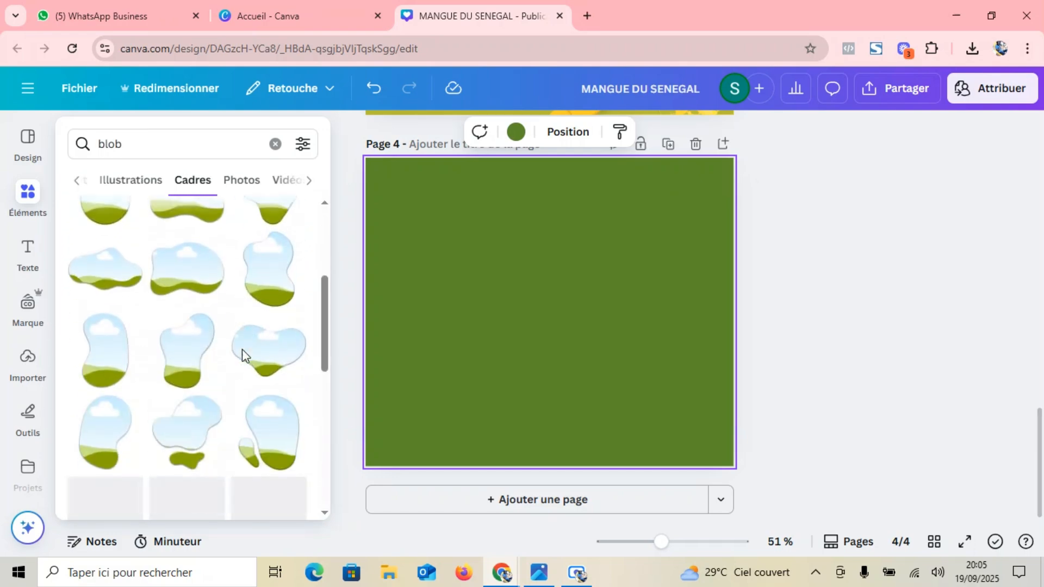
scroll(247, 356, "down", 1)
scroll(251, 353, "up", 15)
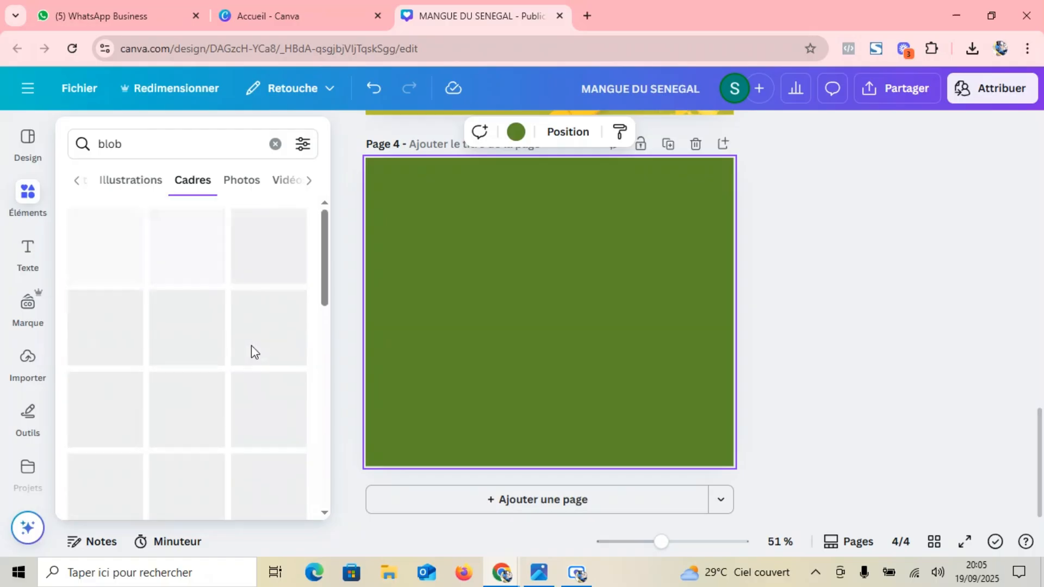
left_click(77, 182)
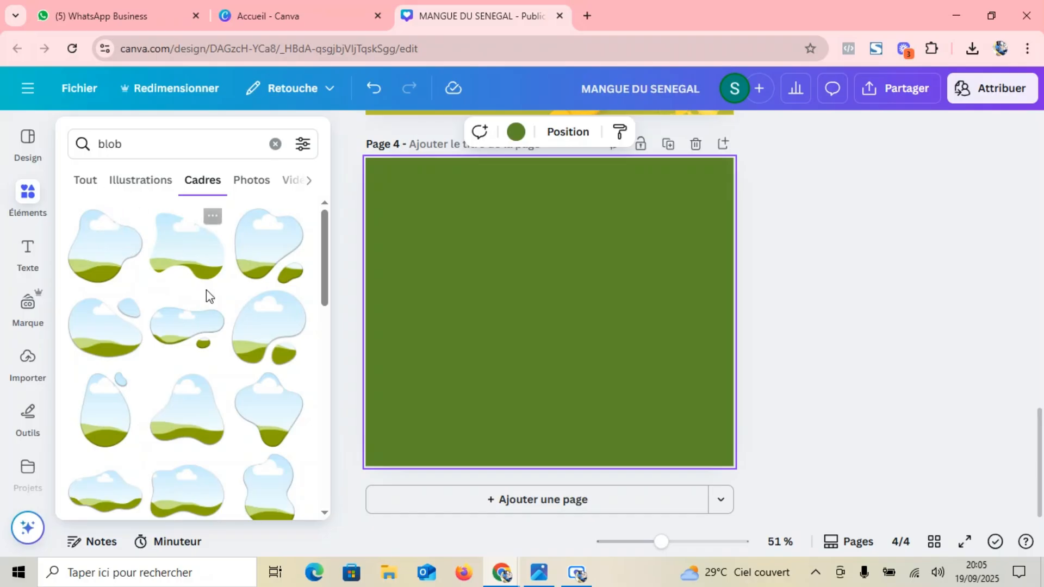
Insert the lilac wavy blob from the illustration results onto page 4
left_click(138, 181)
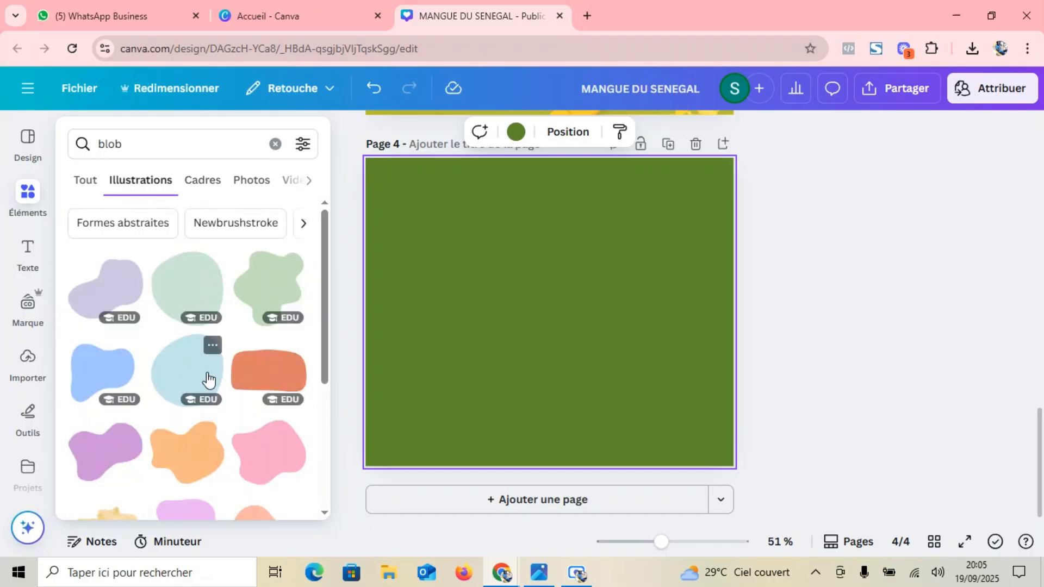
scroll(210, 377, "down", 4)
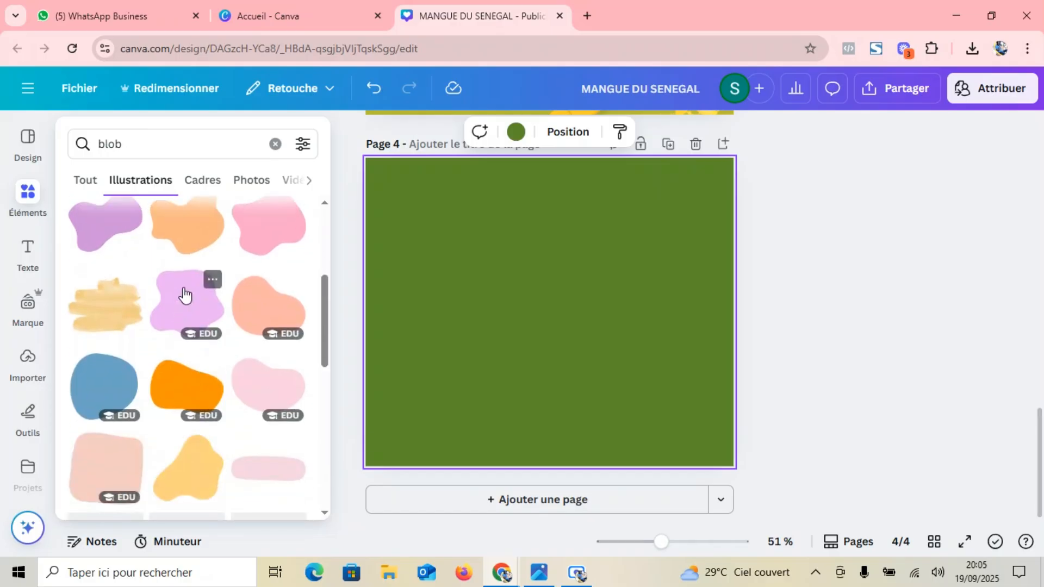
left_click(185, 295)
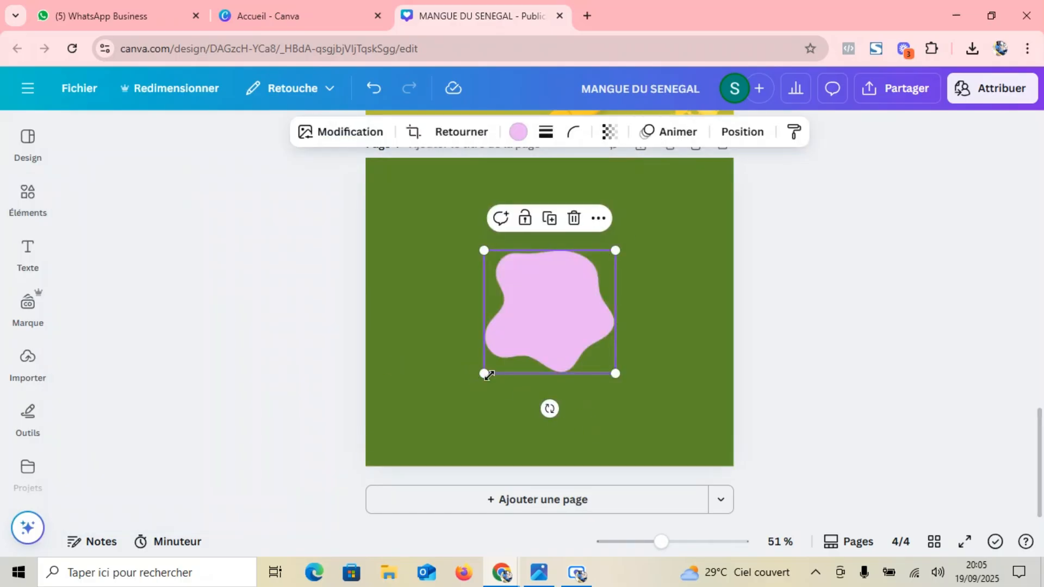
Enlarge the blob, tilt it slightly clockwise and place it over the left two thirds of the page, overflowing the left edge
left_click_drag(409, 420, 359, 463)
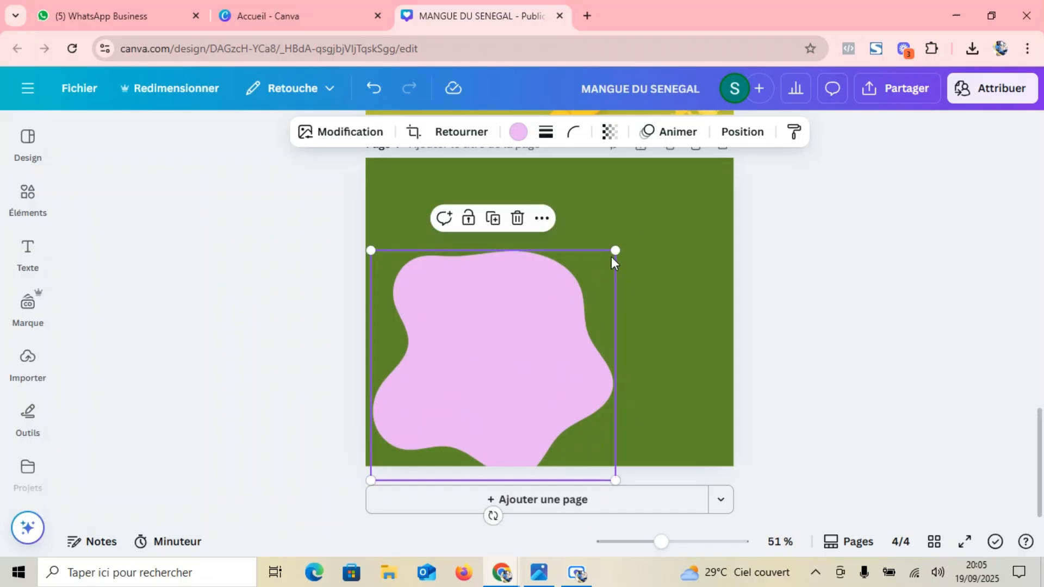
left_click_drag(614, 250, 746, 162)
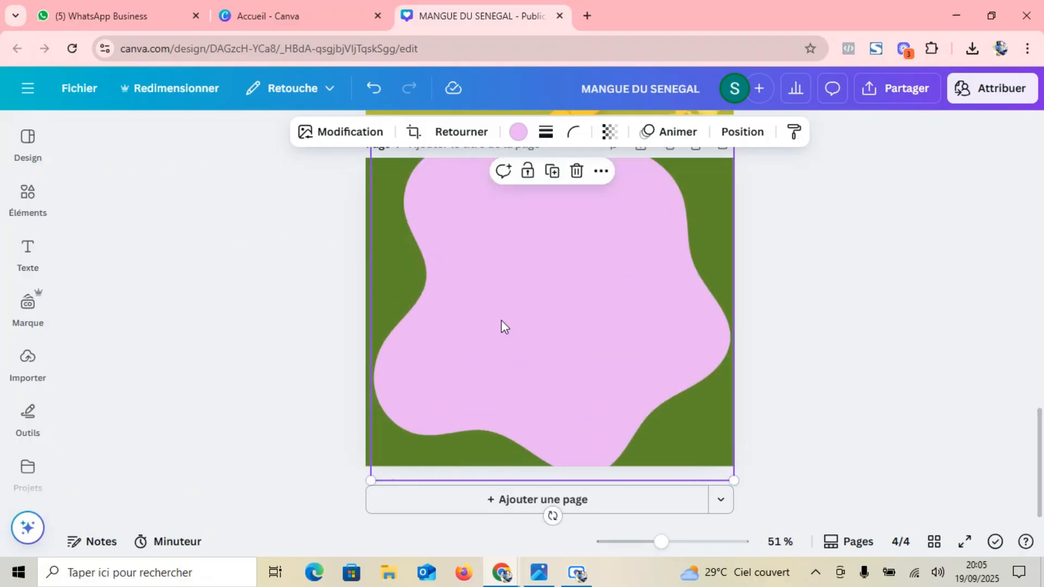
left_click_drag(504, 326, 458, 323)
left_click_drag(674, 323, 654, 382)
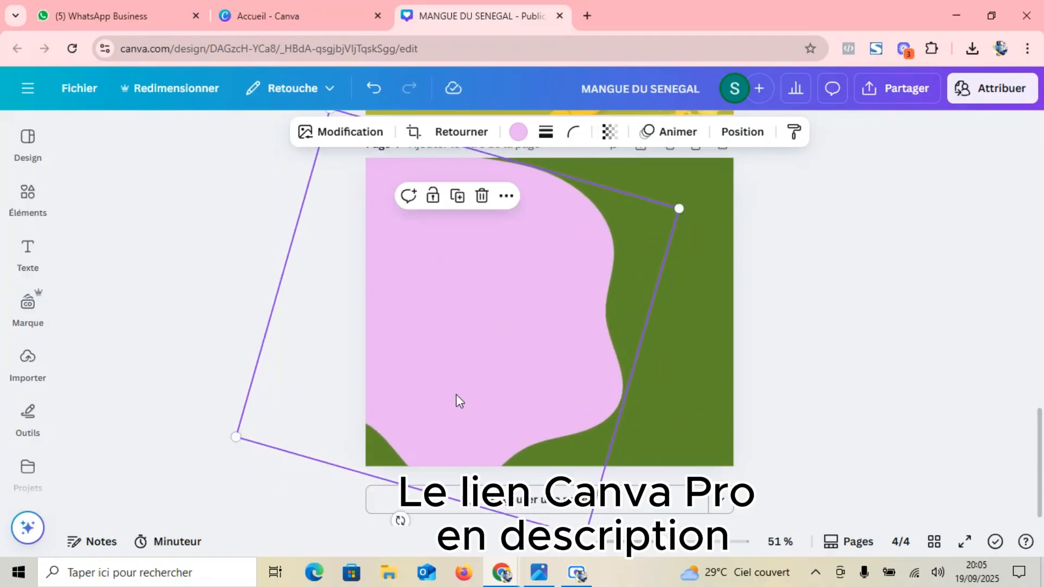
left_click_drag(457, 401, 426, 417)
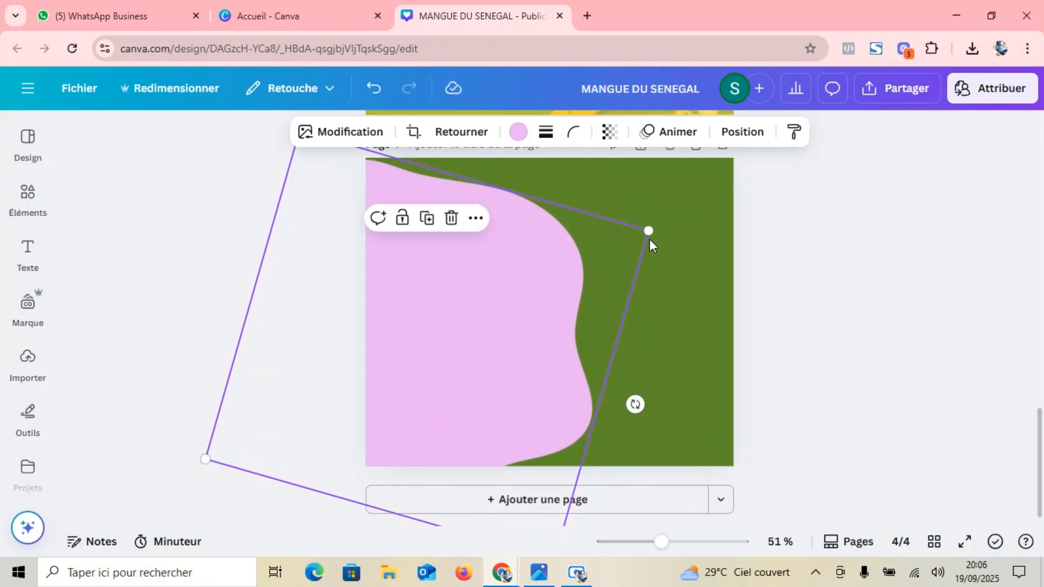
left_click_drag(648, 230, 671, 216)
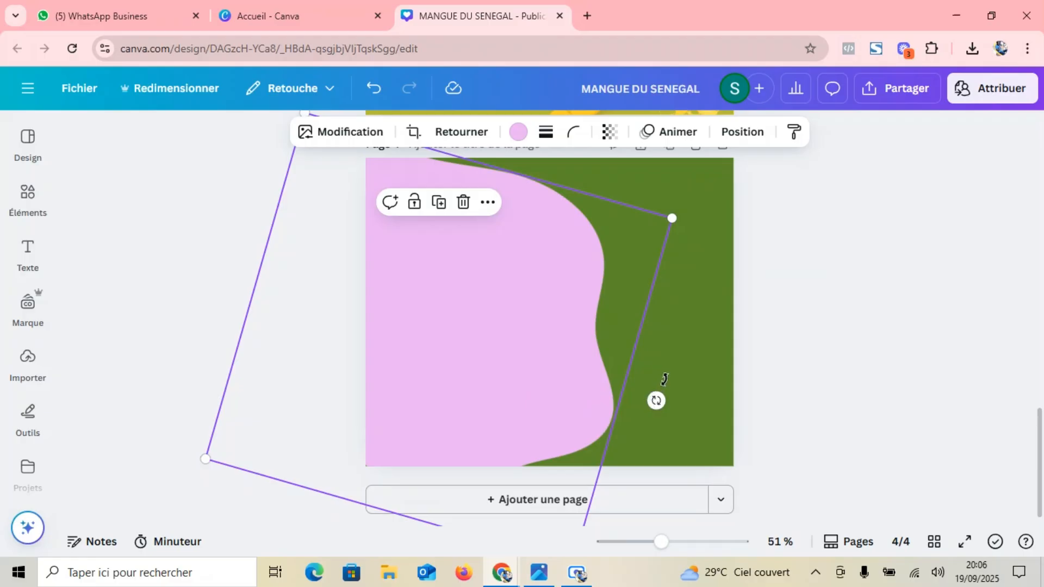
left_click_drag(664, 379, 662, 373)
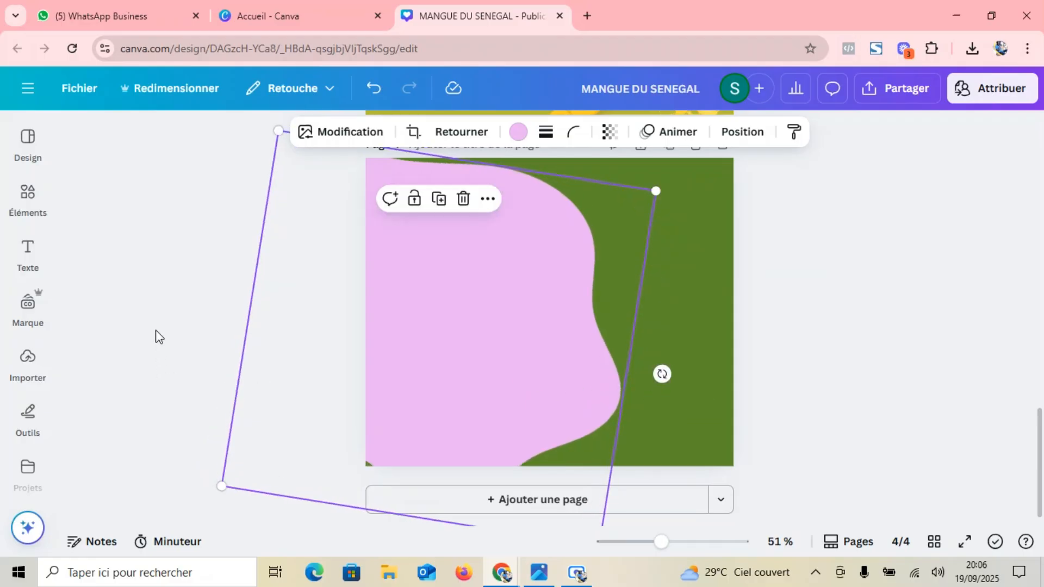
Recolour the blob light grey from the default solid colours
left_click(516, 132)
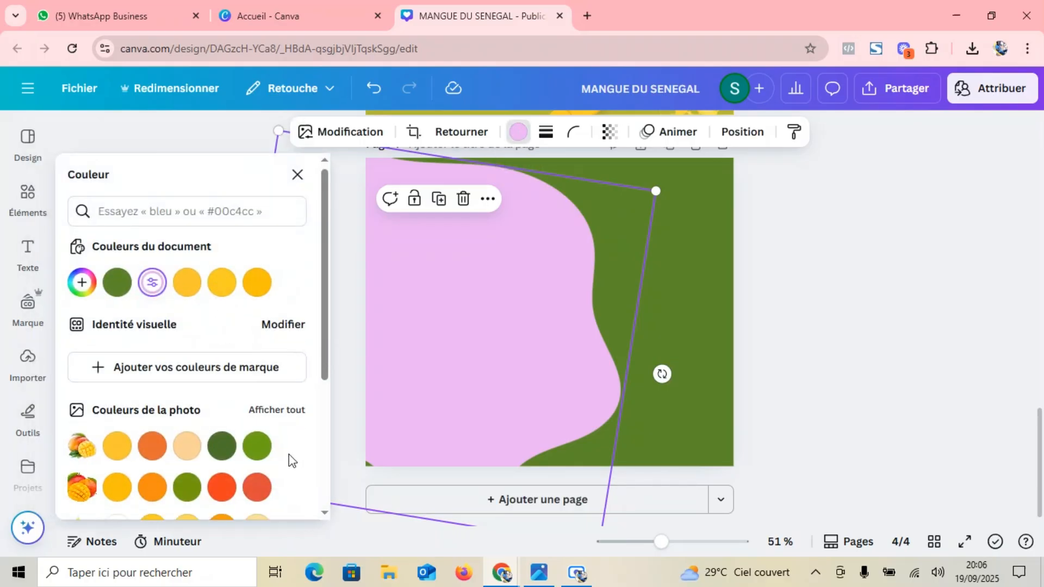
scroll(296, 435, "down", 3)
left_click(258, 459)
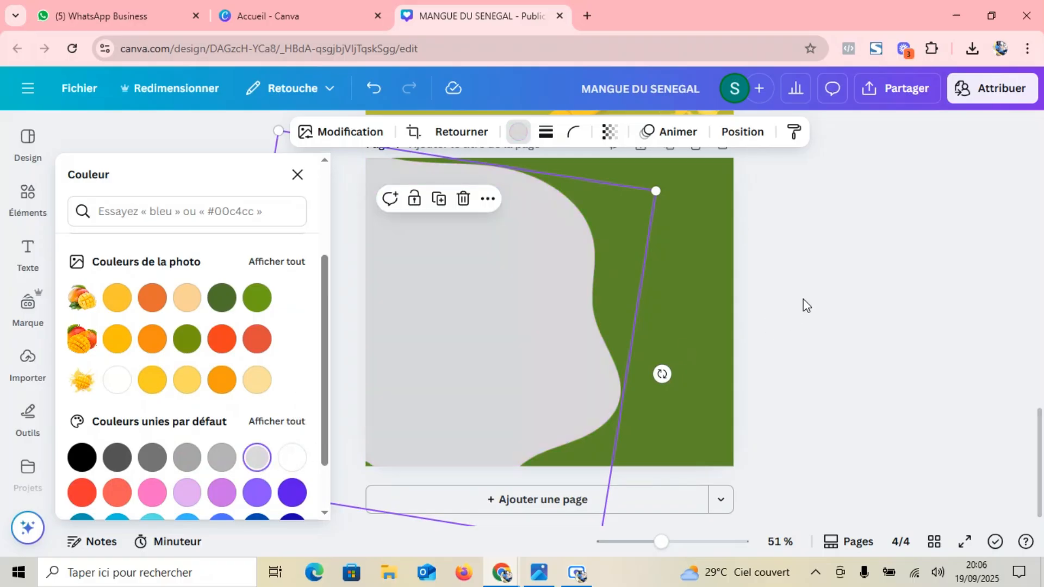
Clear the blob search and search the elements library for "mangues"
left_click(28, 200)
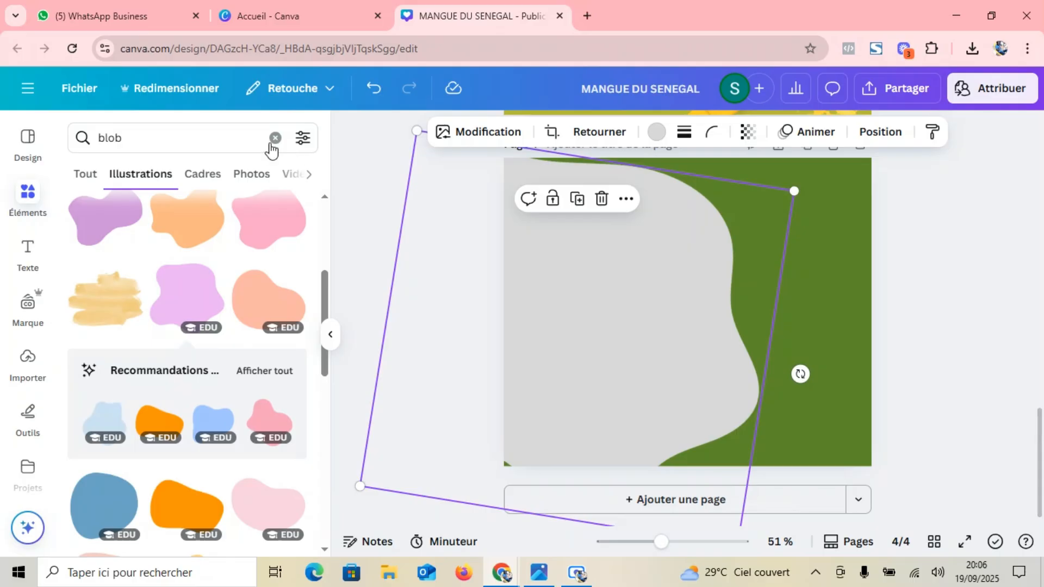
left_click(275, 139)
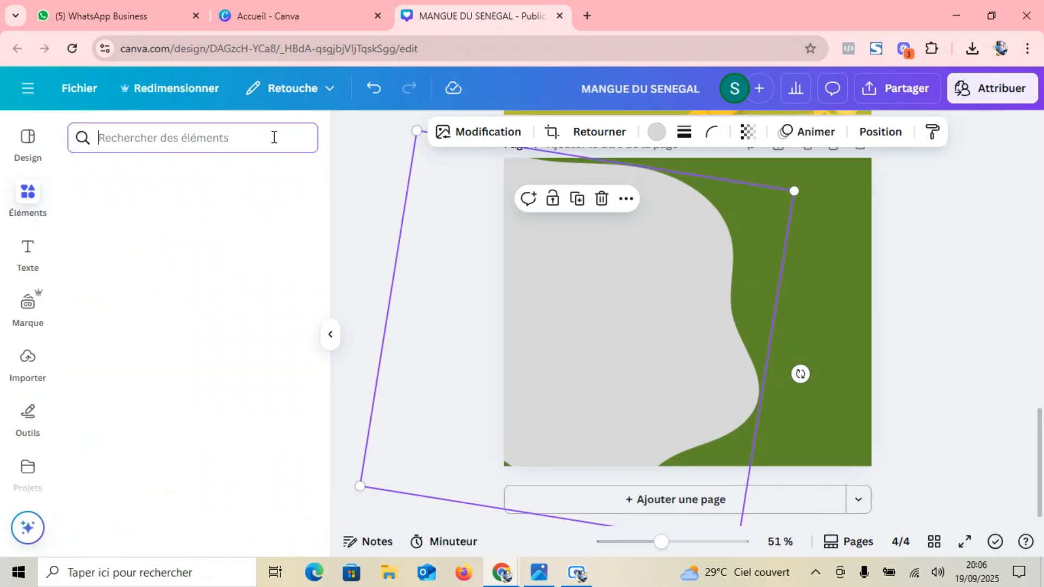
left_click(24, 202)
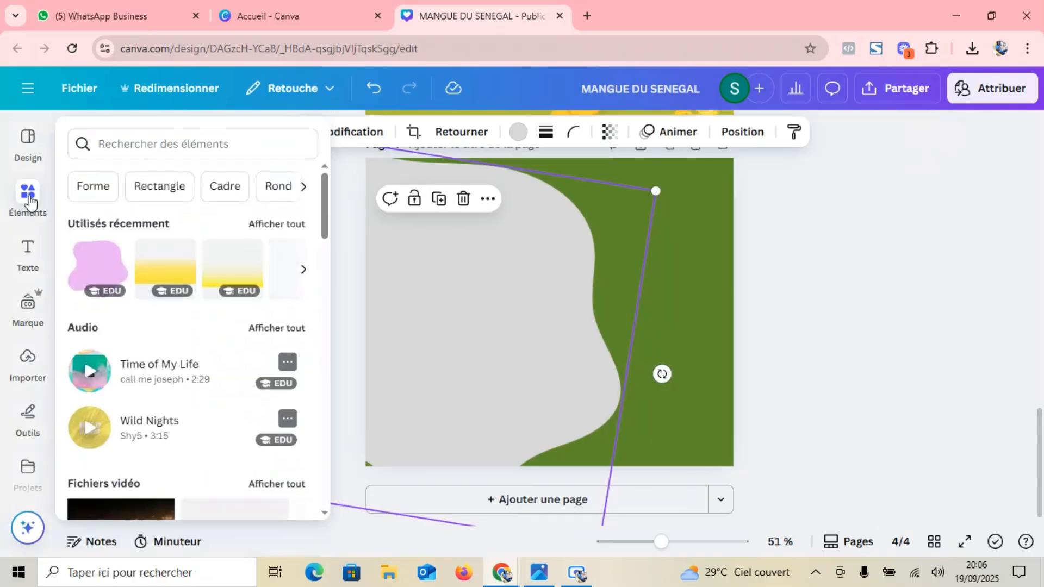
left_click(228, 143)
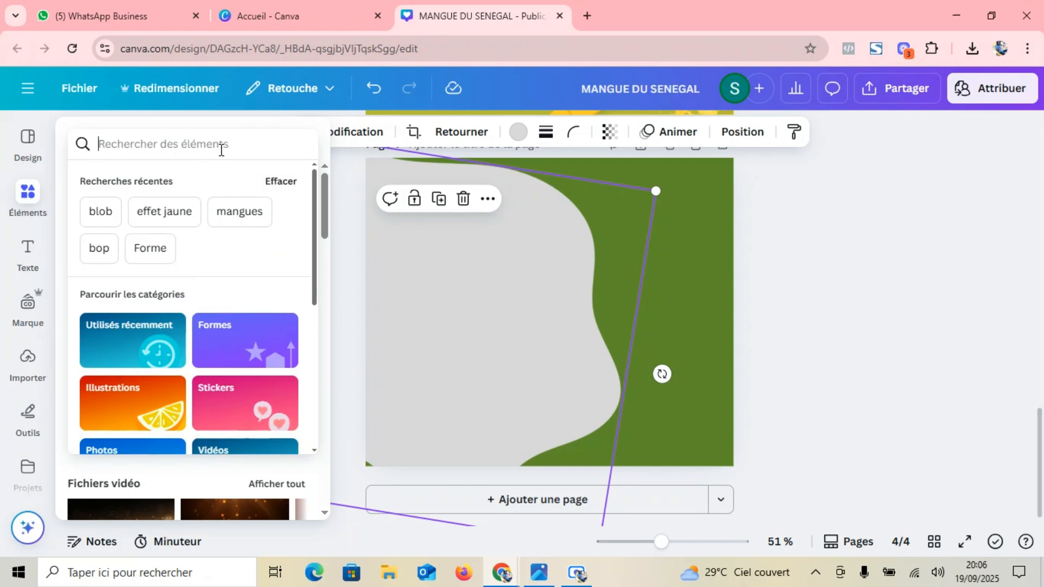
type("m")
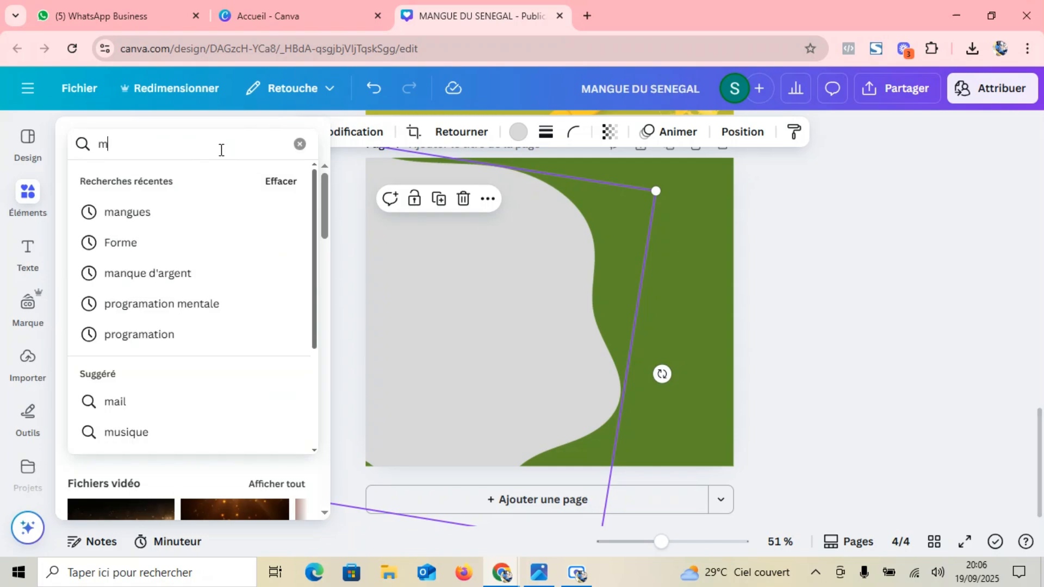
type("ang")
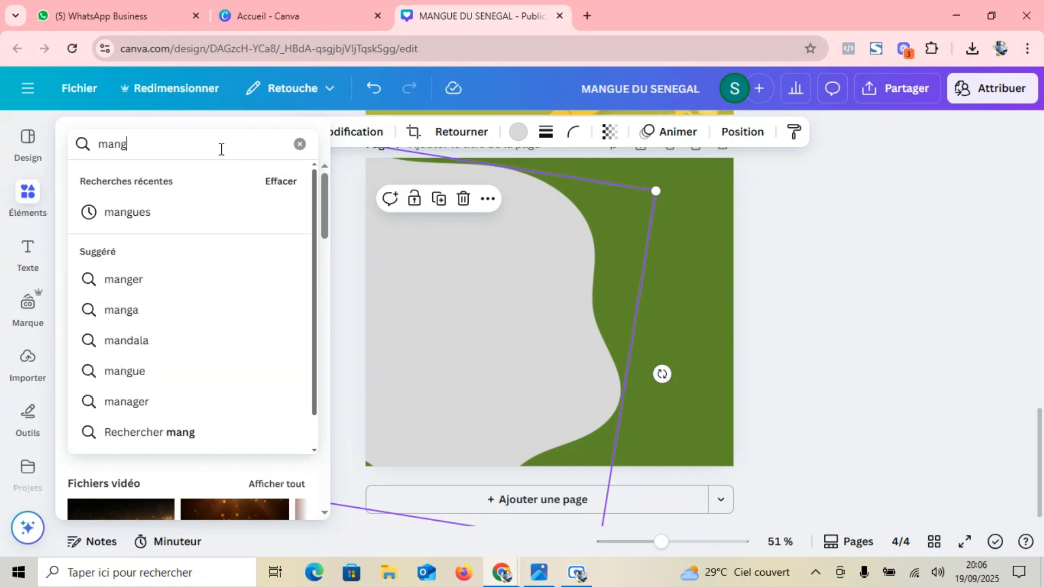
type("ues")
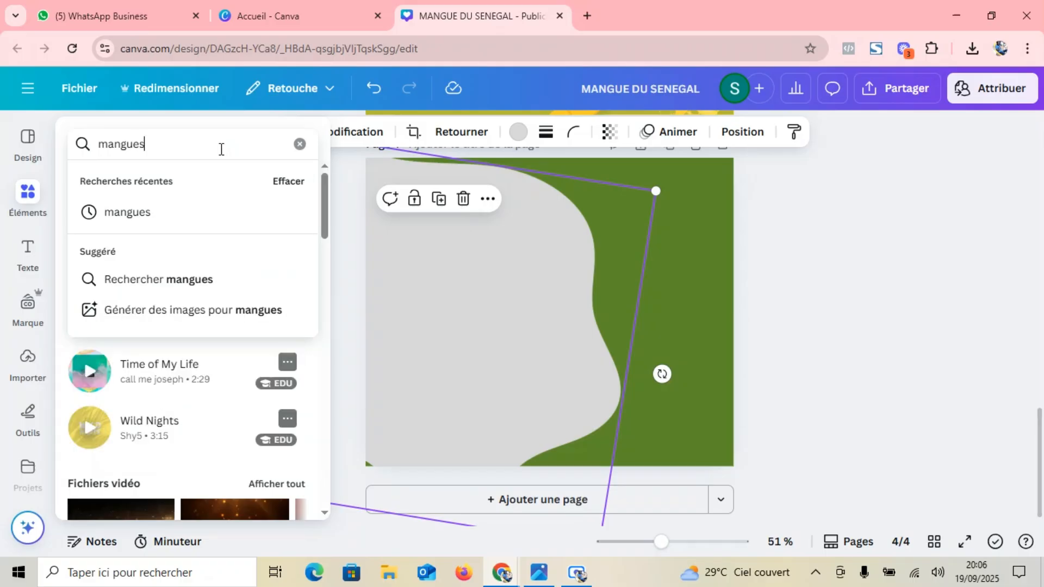
key("Return")
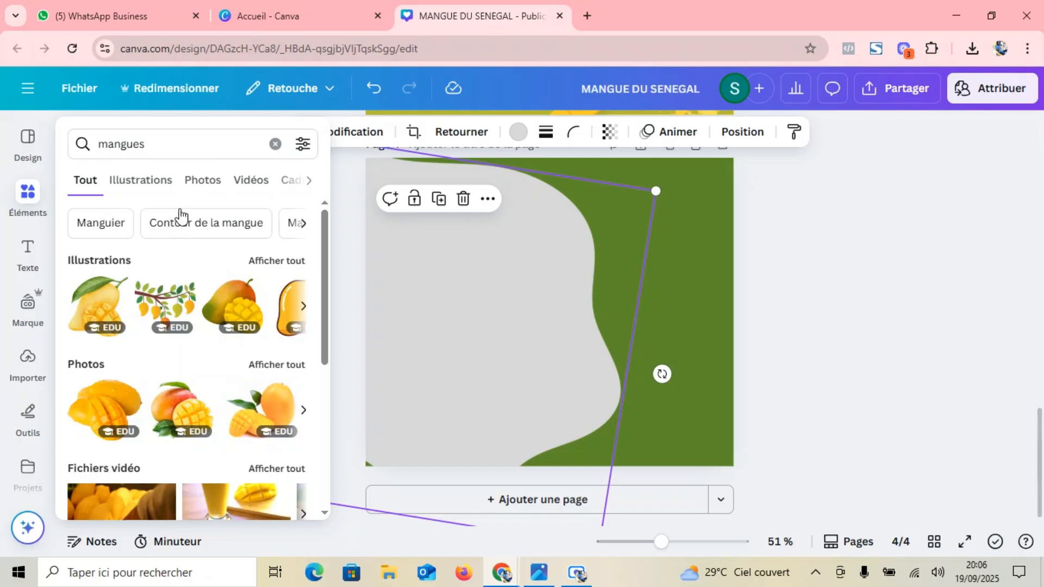
Browse the mango photo results and insert the picture of two red mangoes with green leaves and a cubed half onto page 4
left_click(203, 186)
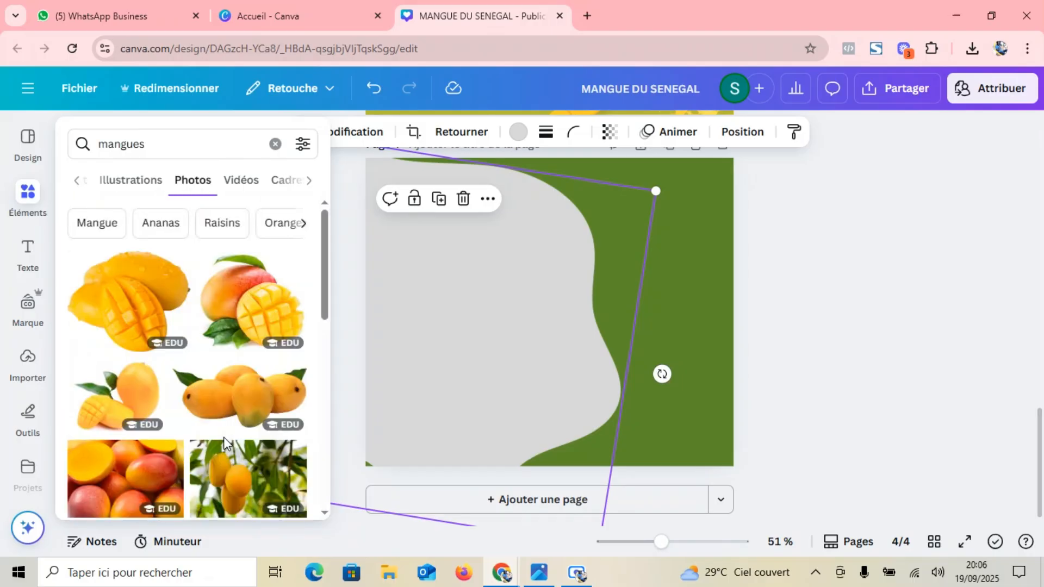
scroll(225, 429, "down", 10)
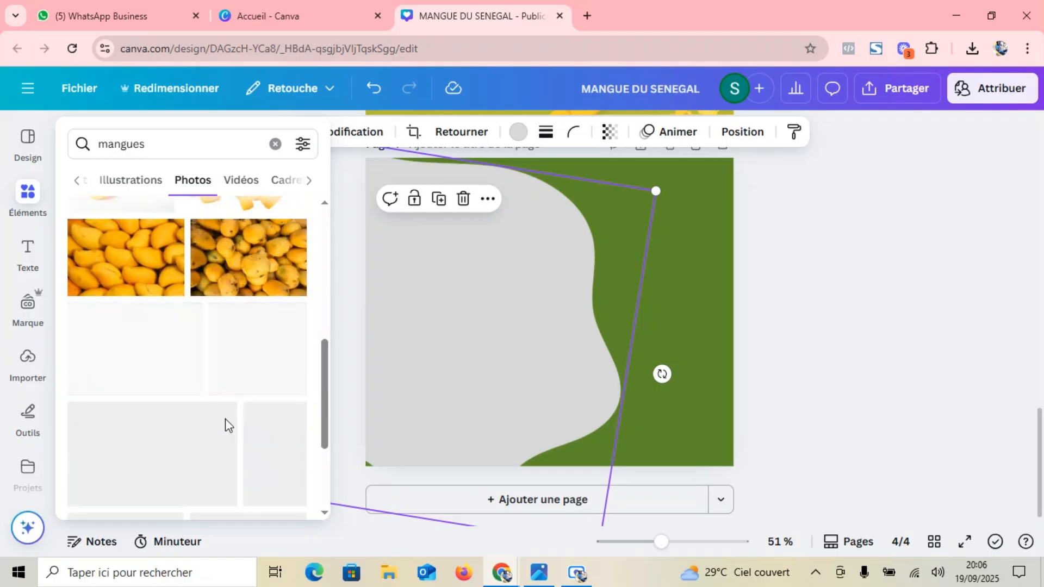
scroll(225, 419, "up", 10)
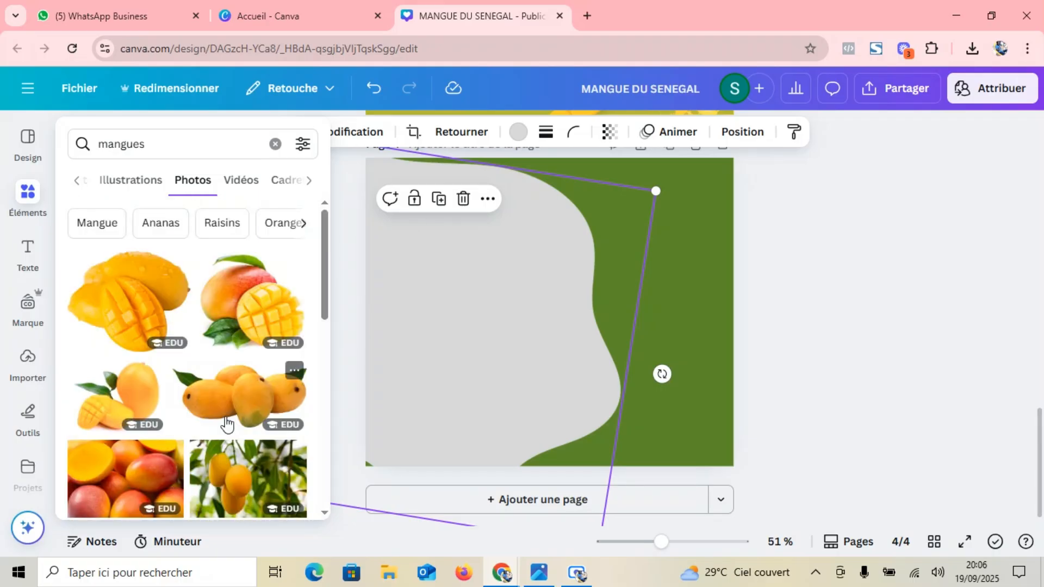
scroll(227, 422, "down", 10)
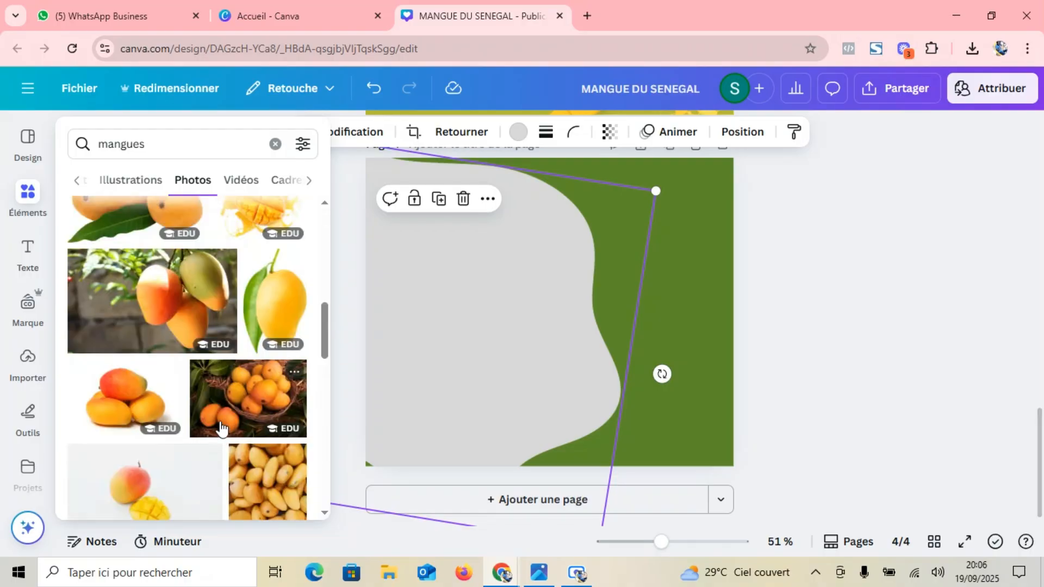
scroll(227, 417, "down", 5)
scroll(225, 409, "down", 5)
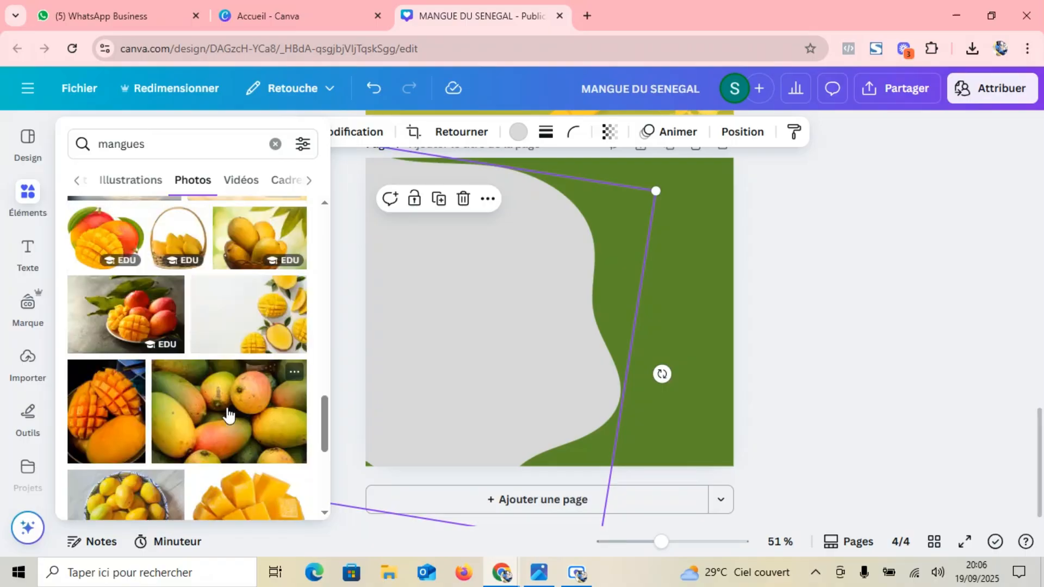
scroll(103, 321, "up", 2)
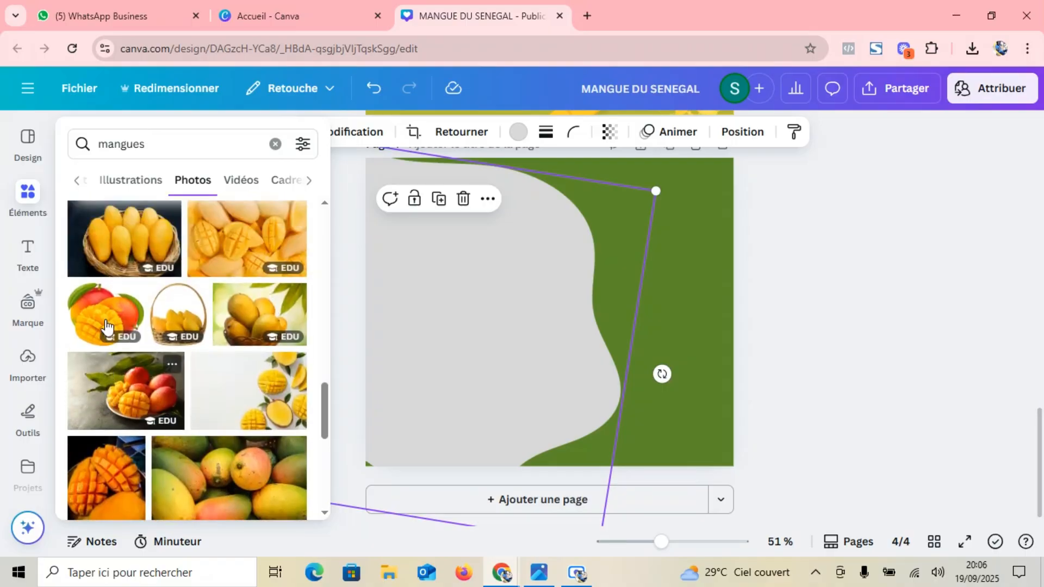
left_click(91, 306)
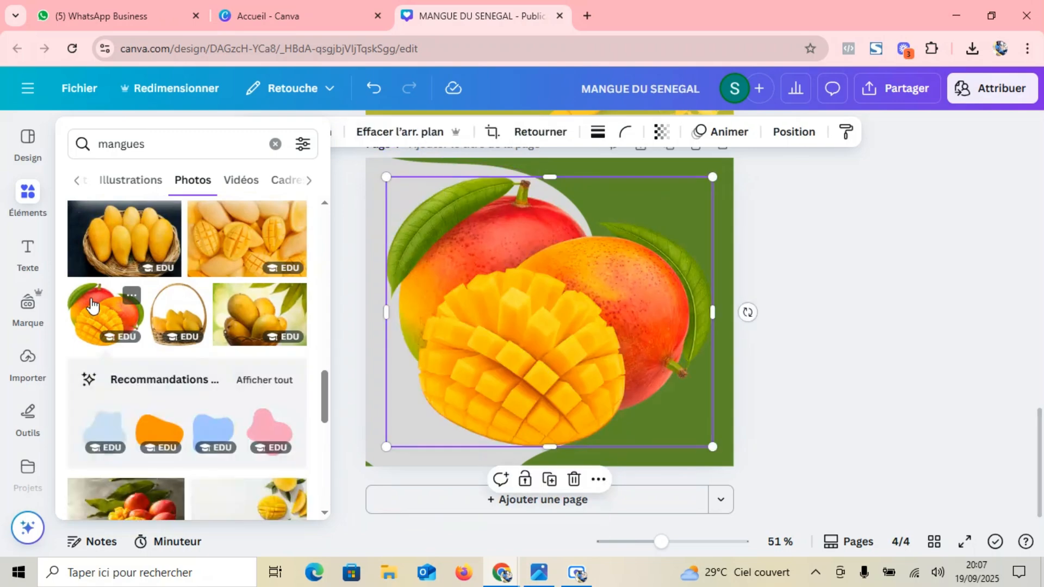
Remove the background of the red mango photo, shrink it slightly and place it against the page's right edge
left_click_drag(567, 319, 582, 341)
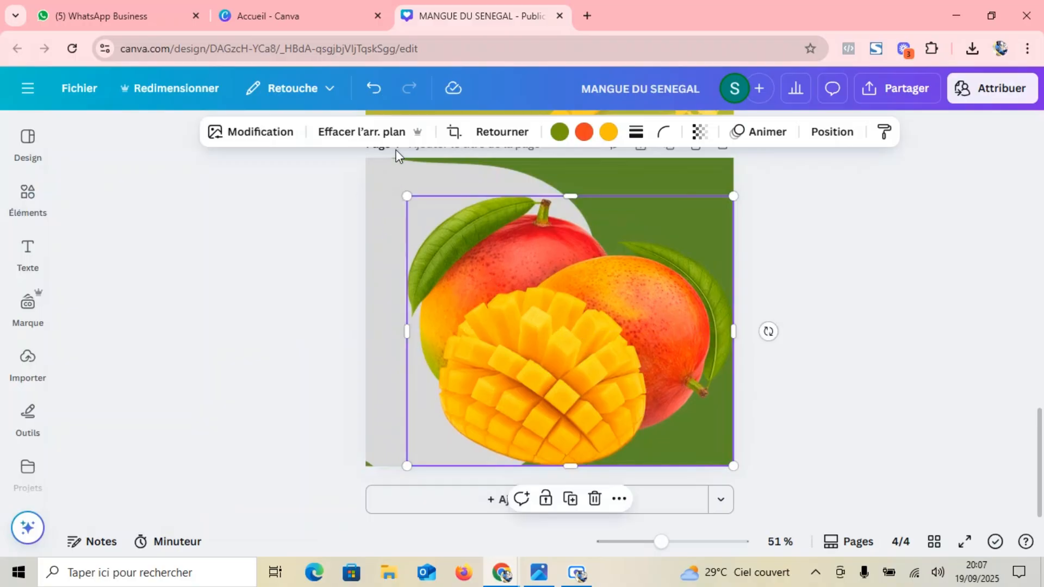
left_click(370, 131)
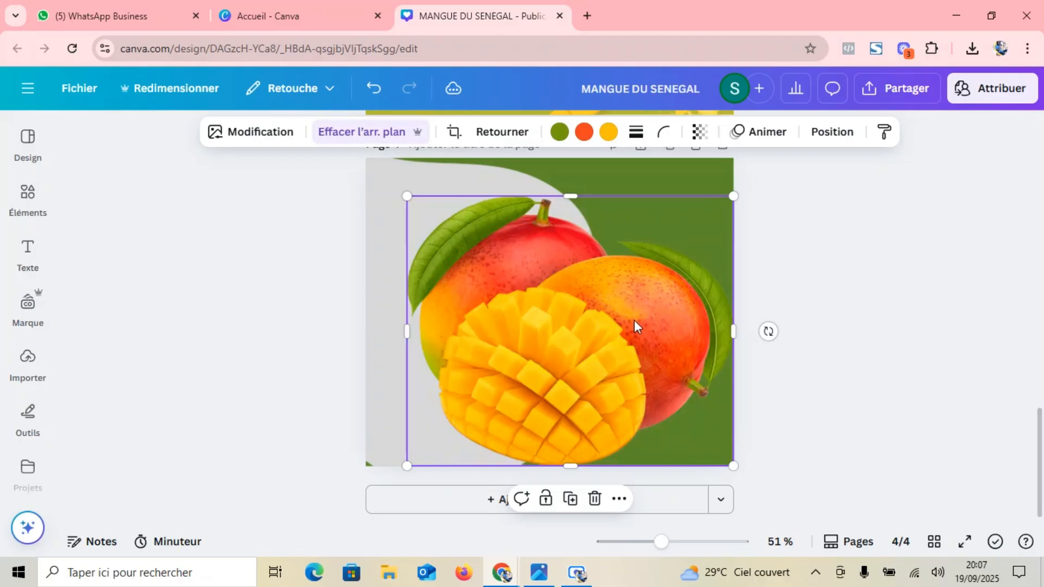
mouse_move(634, 320)
left_mouse_down()
mouse_move(624, 307)
mouse_move(640, 305)
mouse_move(639, 313)
left_mouse_up()
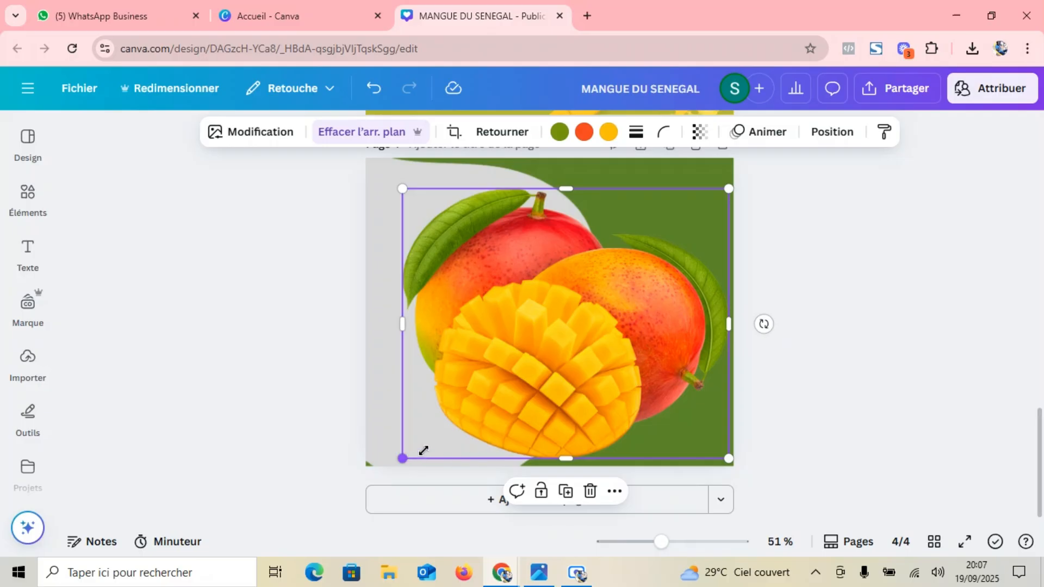
left_click_drag(423, 450, 431, 435)
mouse_move(572, 364)
left_mouse_down()
mouse_move(592, 350)
mouse_move(660, 349)
mouse_move(582, 364)
left_mouse_up()
left_click(402, 334)
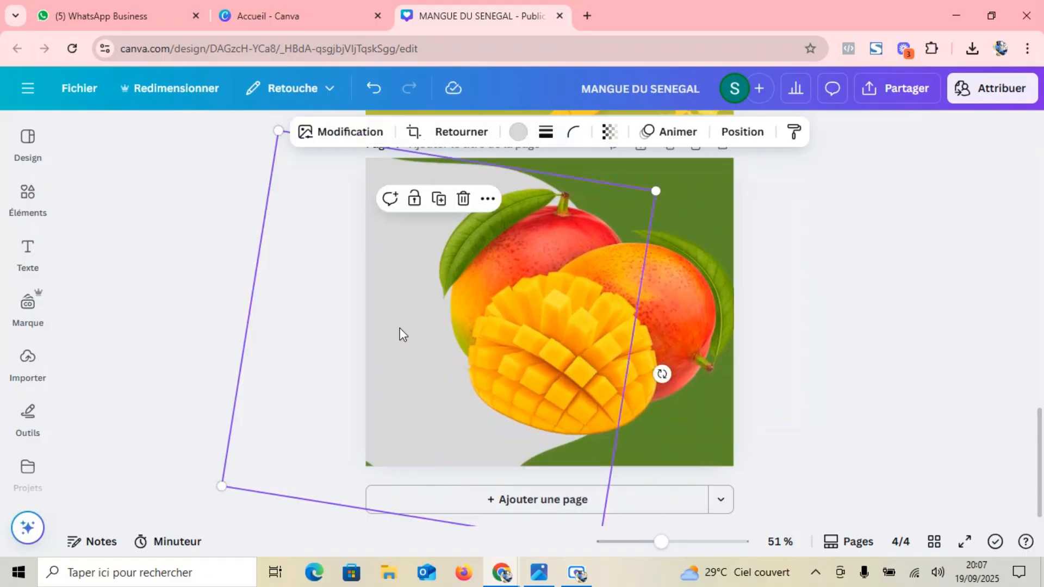
Browse further through the mango photos and insert the yellow mango slice with a cubed end on a white background
left_click(21, 207)
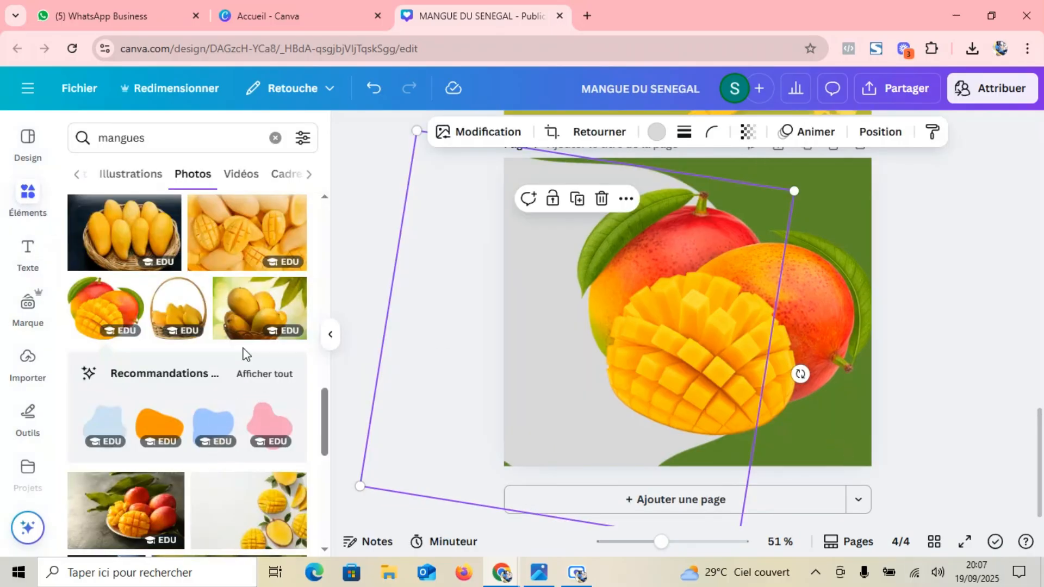
scroll(245, 354, "down", 5)
scroll(252, 330, "down", 4)
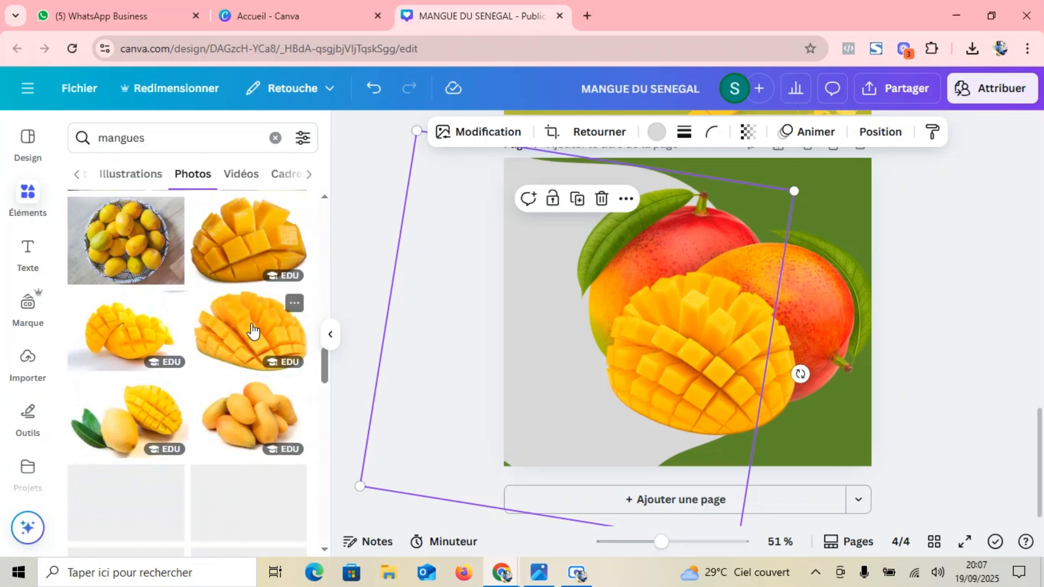
scroll(204, 271, "down", 10)
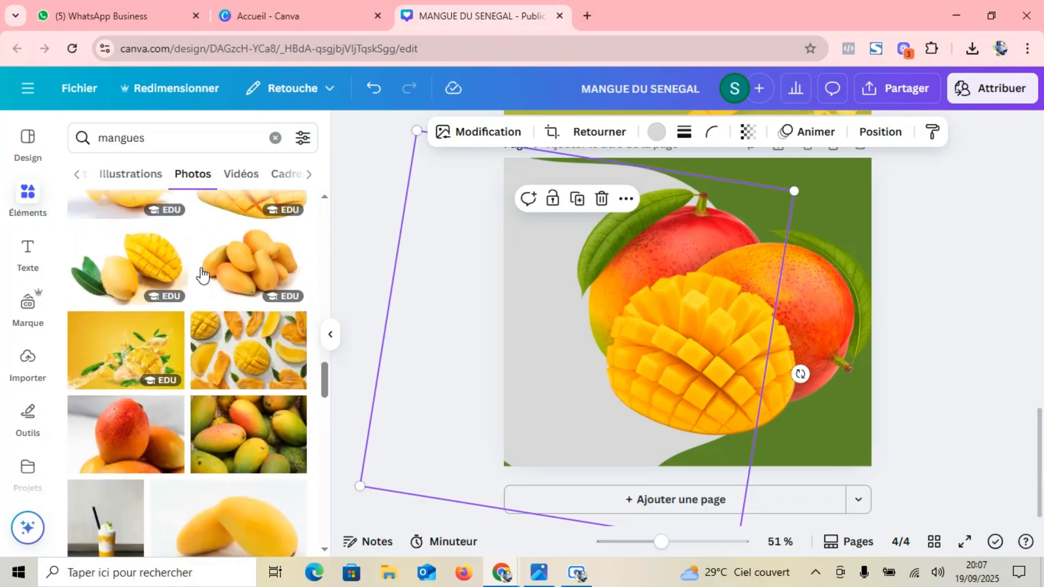
scroll(204, 272, "up", 3)
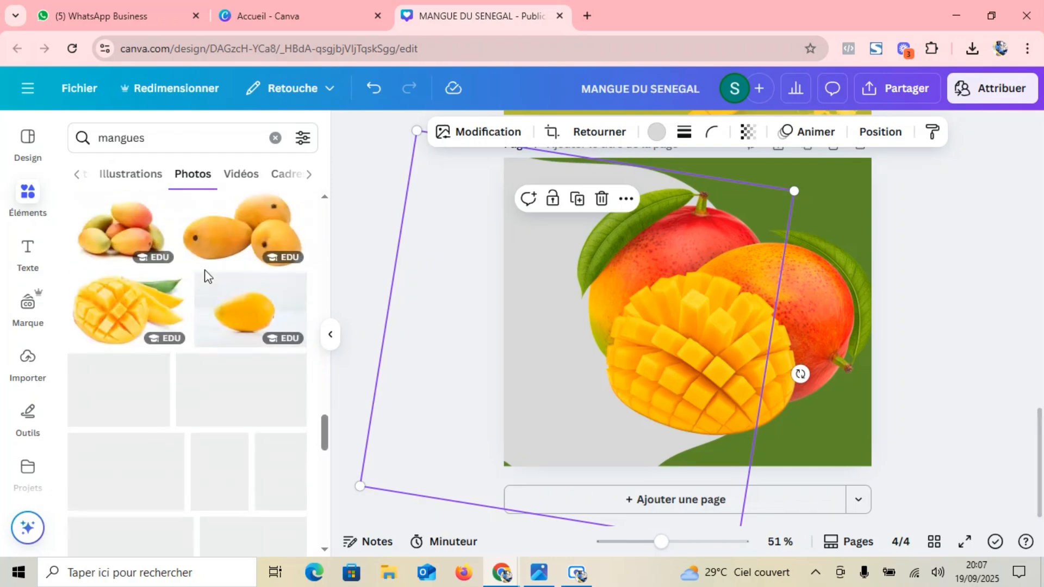
scroll(193, 324, "down", 5)
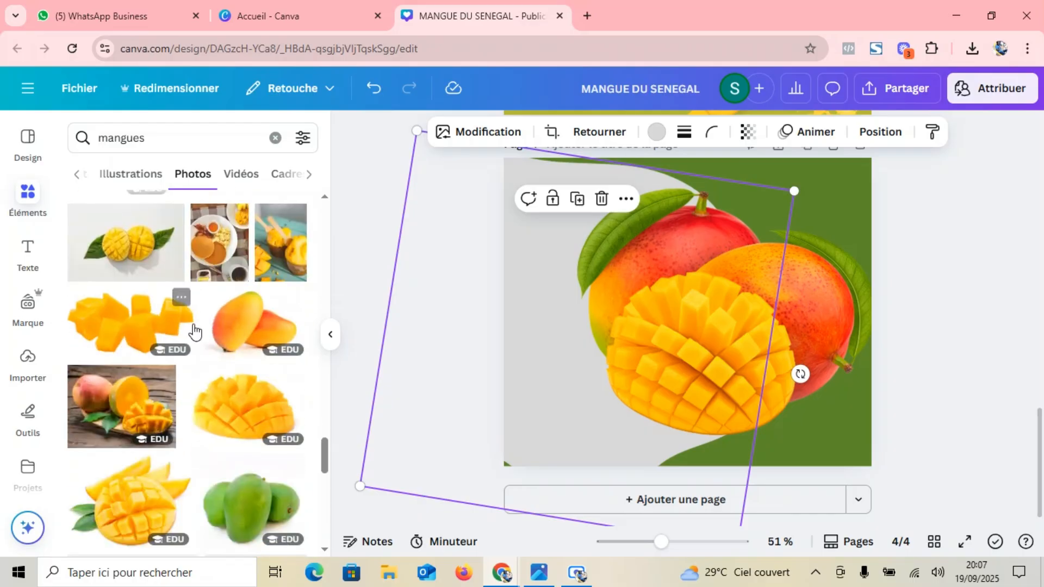
scroll(196, 329, "down", 8)
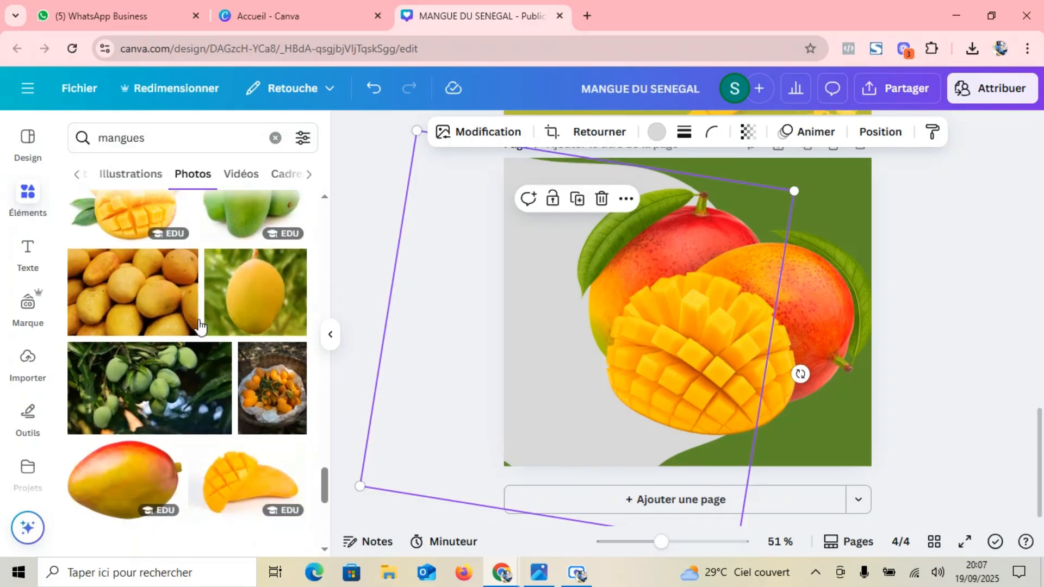
scroll(198, 322, "down", 5)
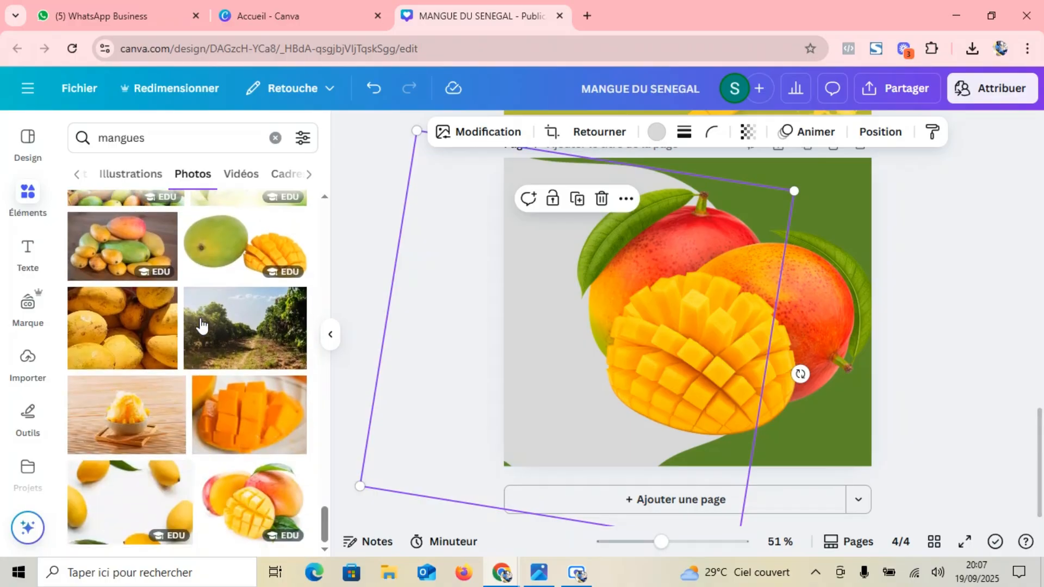
scroll(201, 325, "down", 3)
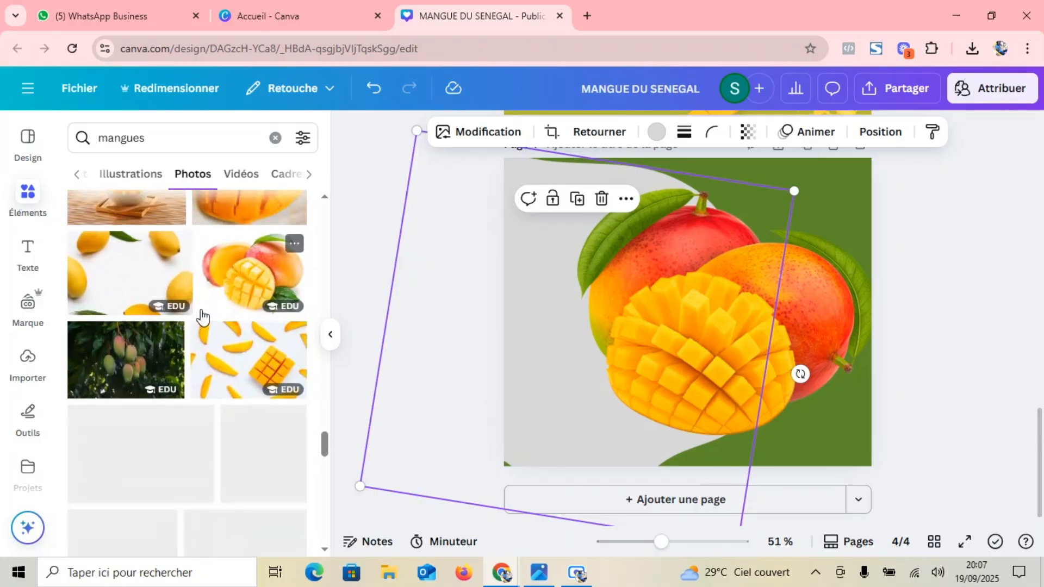
scroll(203, 315, "up", 5)
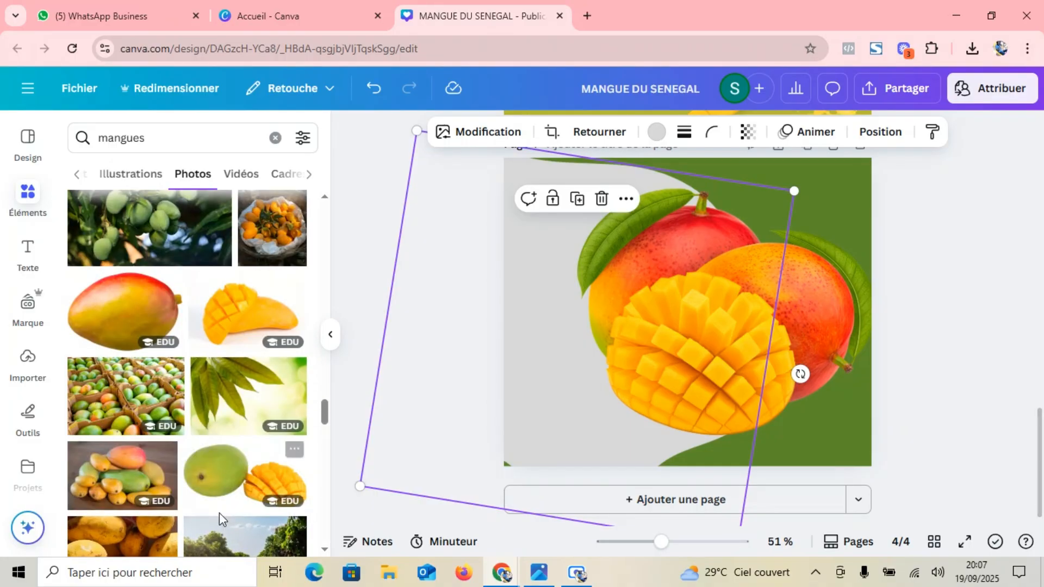
left_click(234, 307)
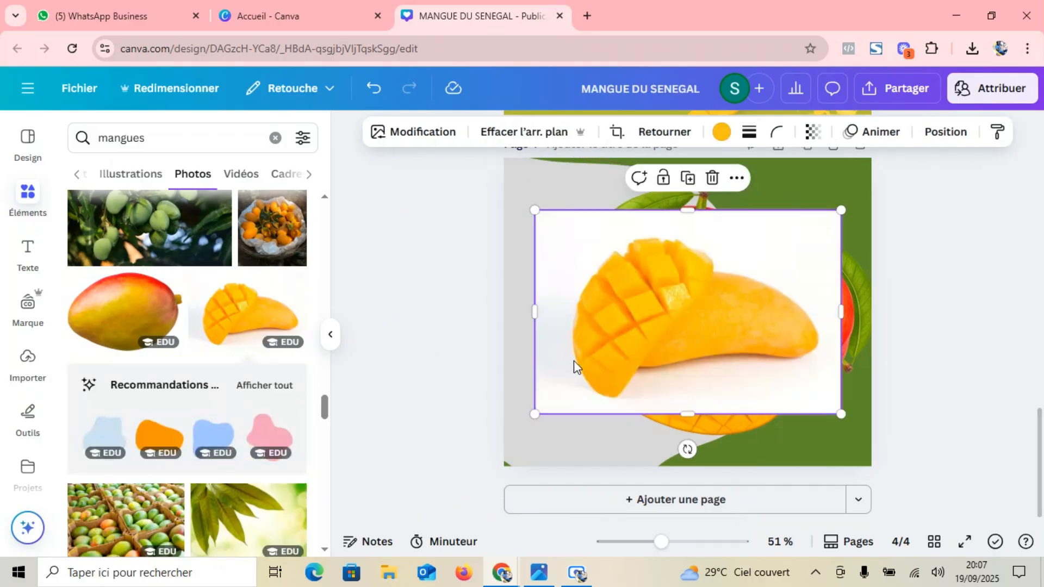
Remove the background of the yellow mango slice, shrink it to a small accent and place it in the page's lower right corner
left_click(523, 132)
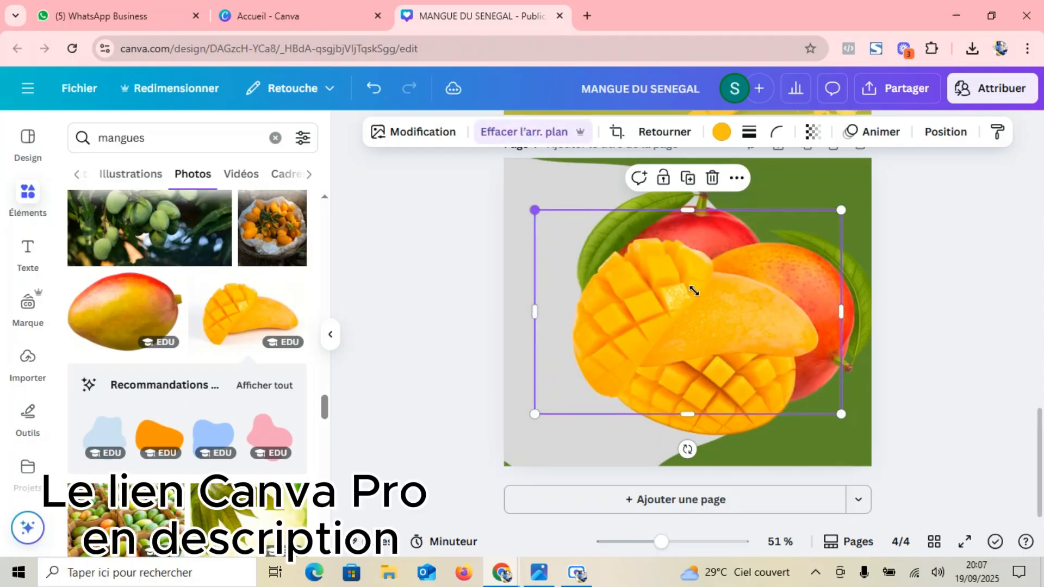
left_click_drag(694, 291, 722, 335)
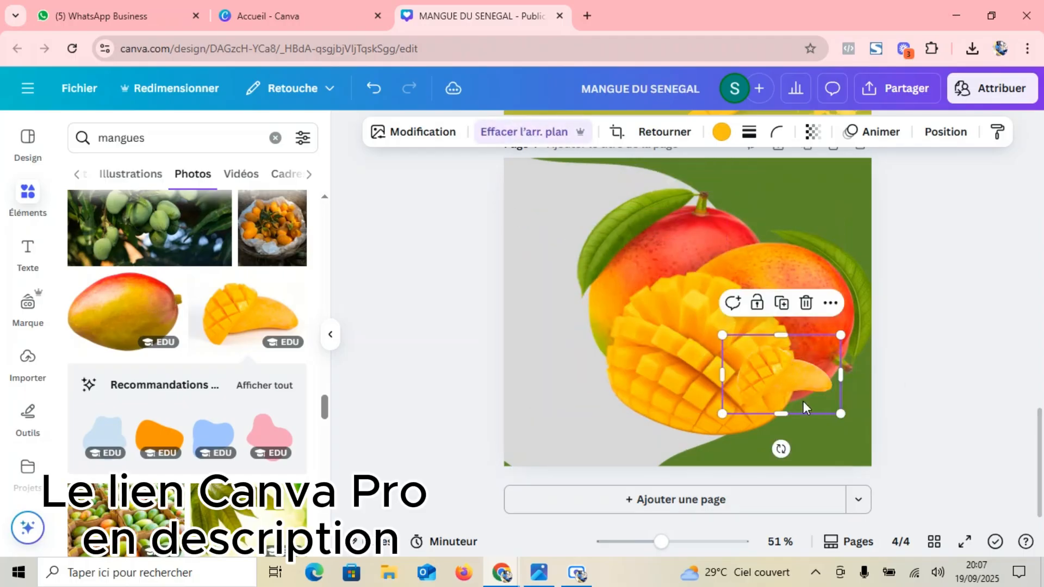
left_click_drag(805, 407, 810, 435)
left_click_drag(775, 471, 698, 430)
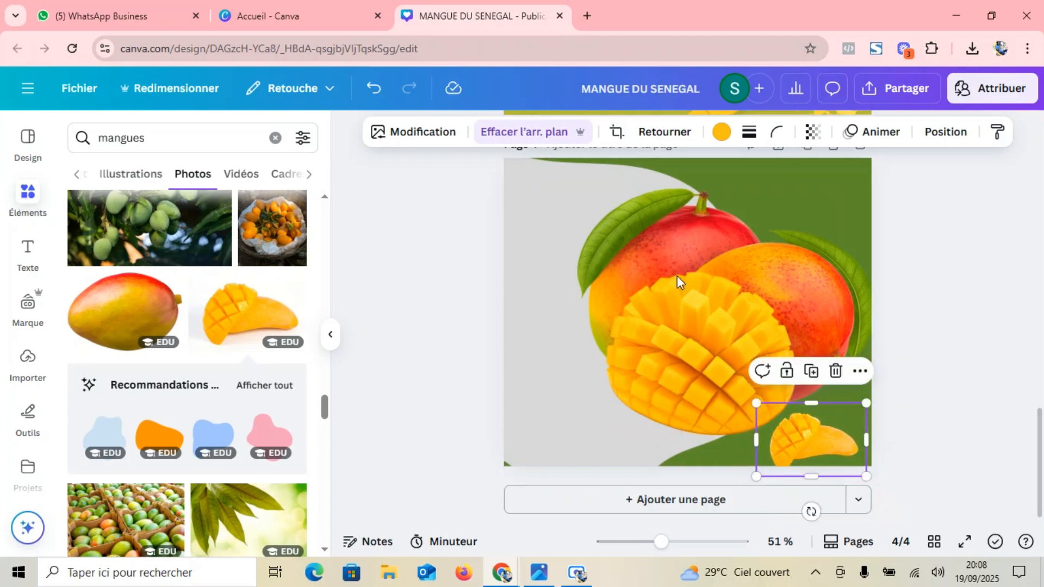
Display the page's layers and duplicate the light grey blob layer
right_click(678, 285)
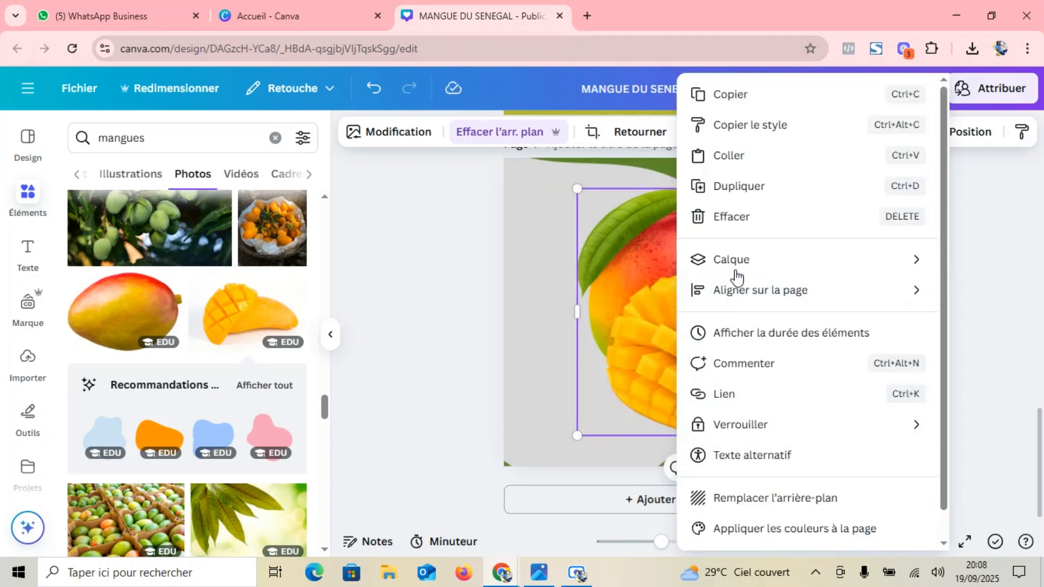
mouse_move(737, 265)
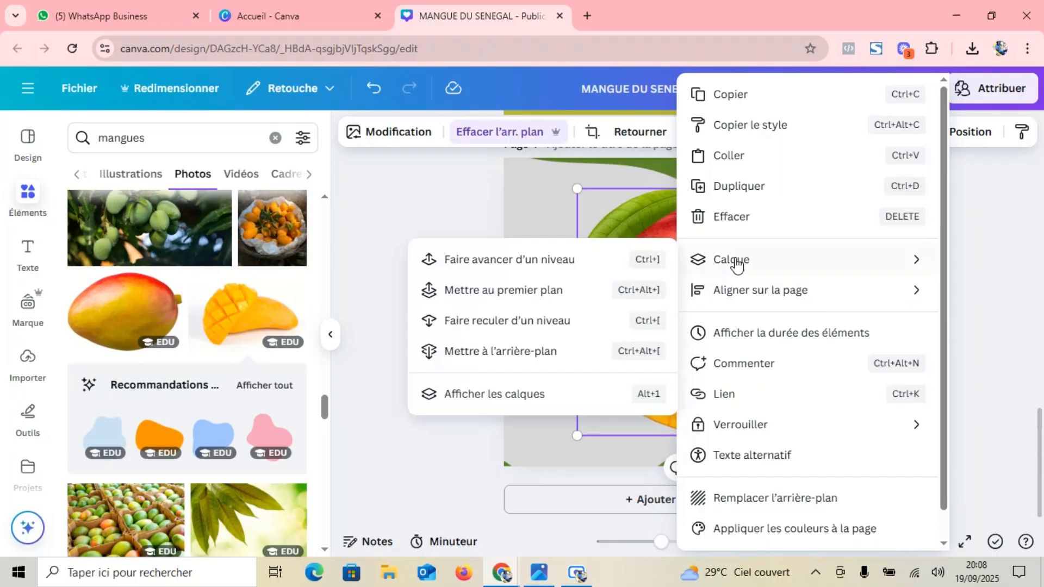
left_click(470, 399)
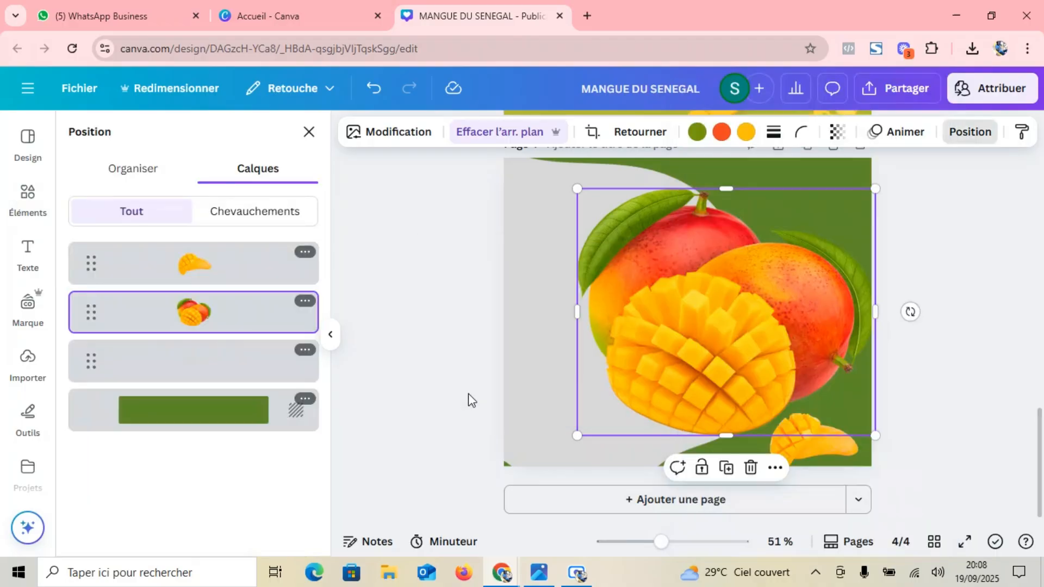
left_click(224, 369)
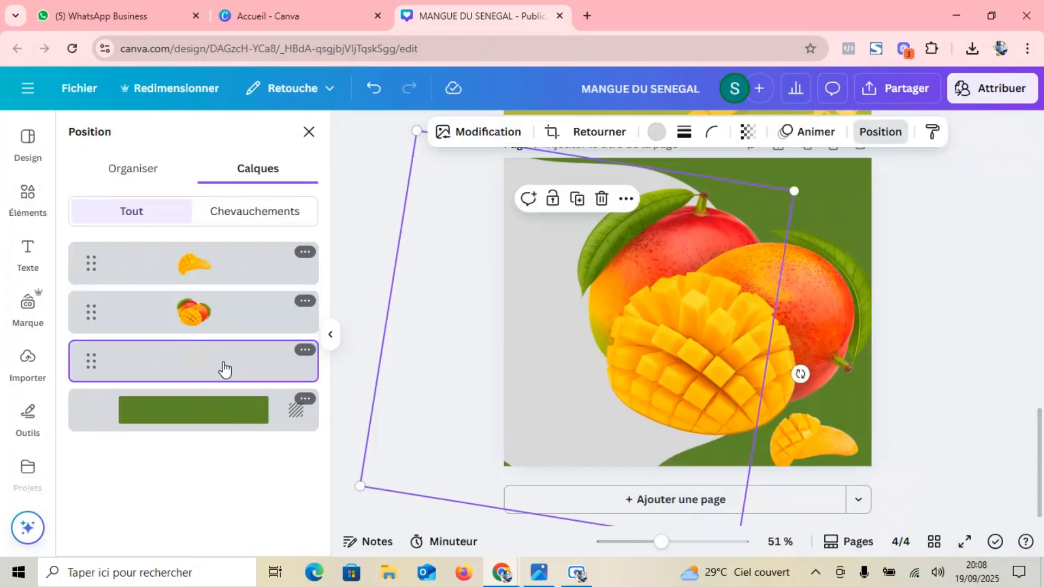
left_click(305, 350)
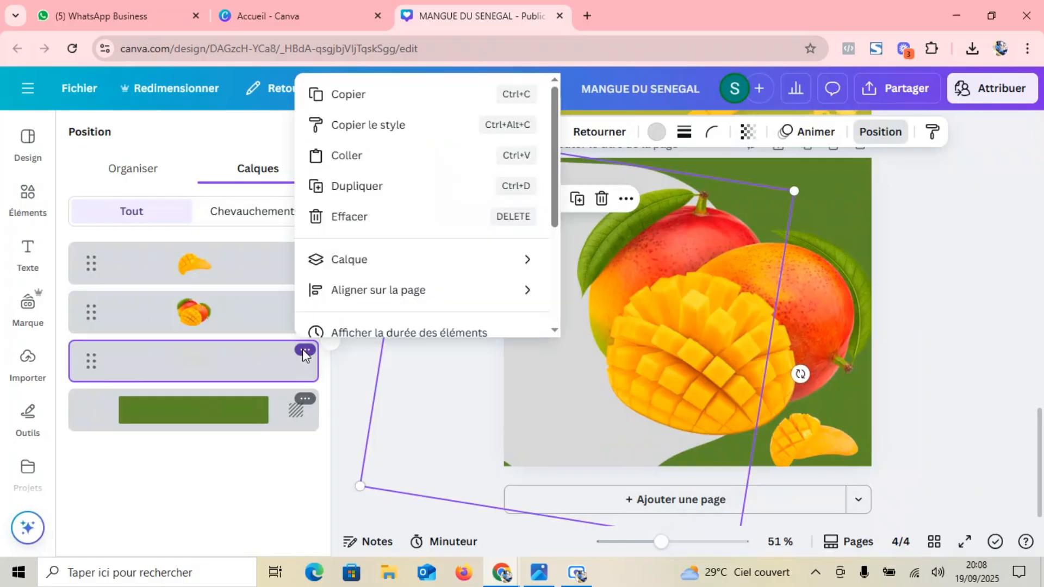
left_click(373, 190)
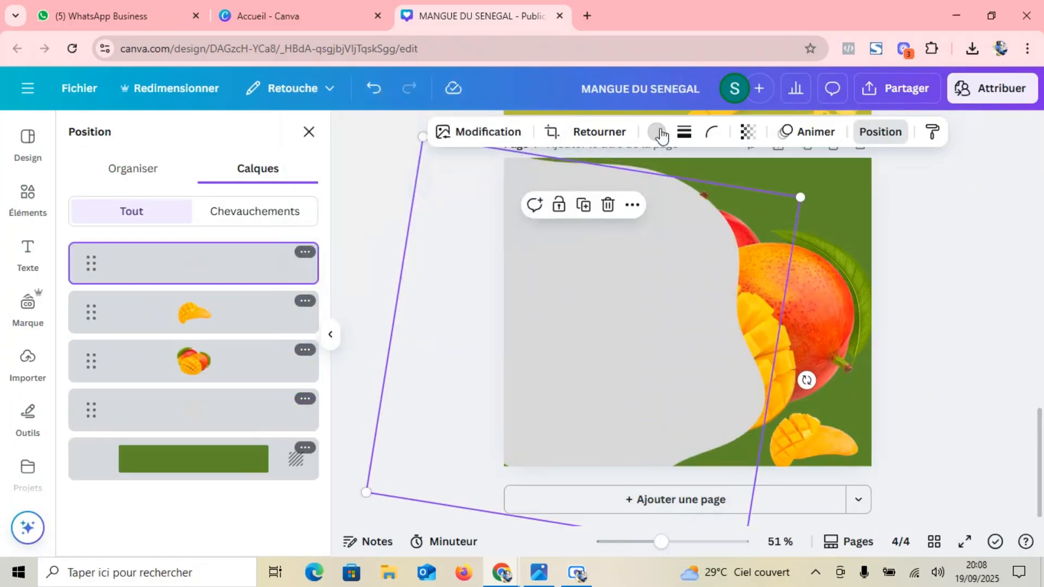
Recolour the blob copy with the document's dark green and shift it left, leaving a light grey band along its curved edge
left_click(658, 132)
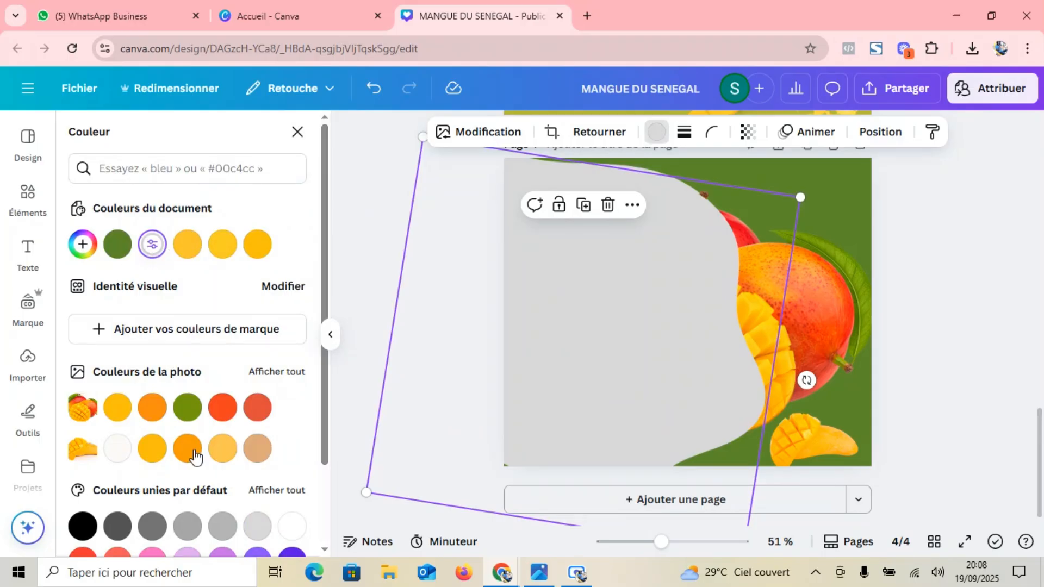
left_click(187, 412)
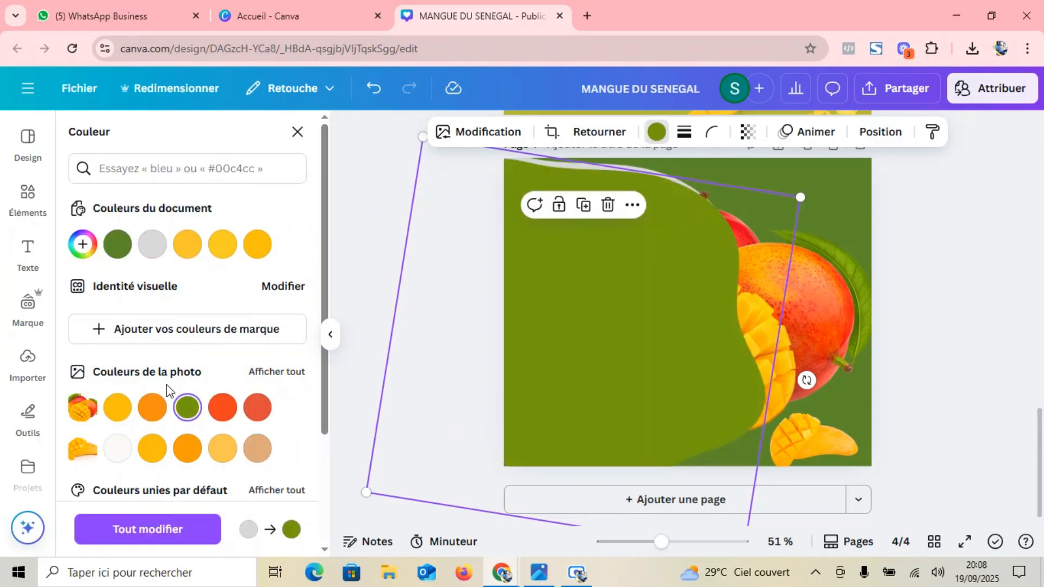
left_click(117, 244)
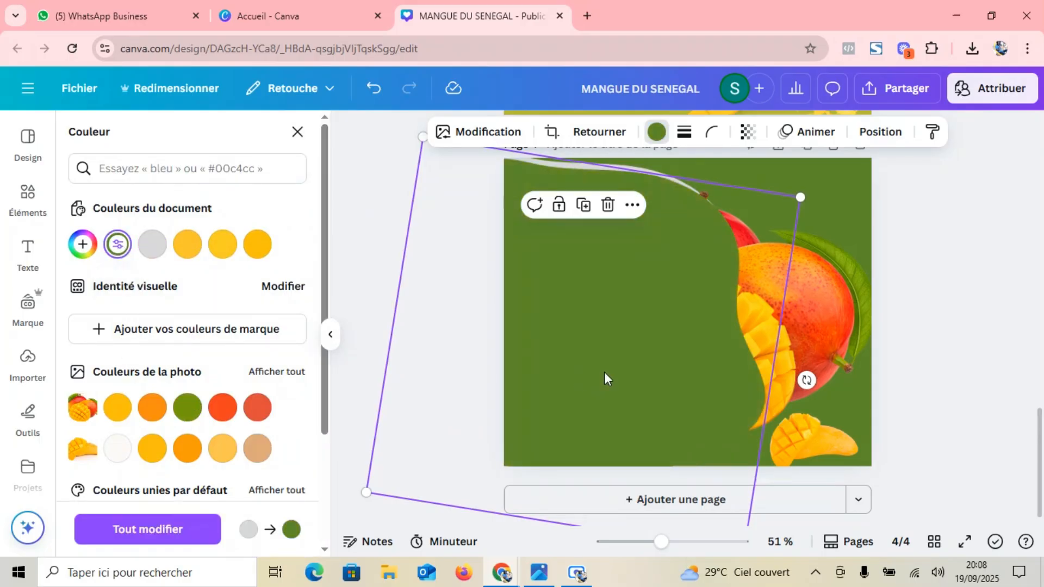
left_click_drag(617, 368, 576, 364)
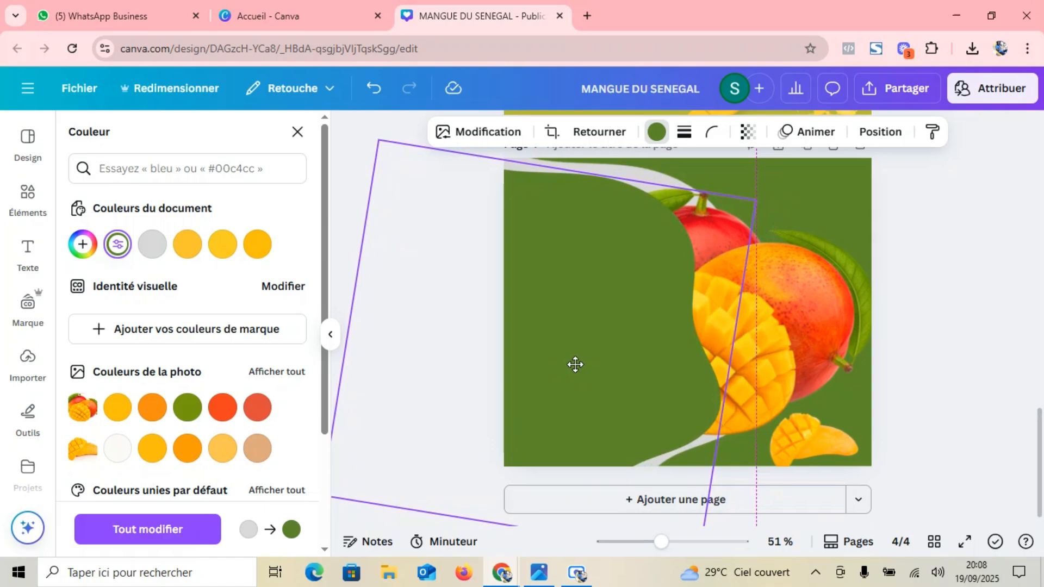
left_click(575, 364)
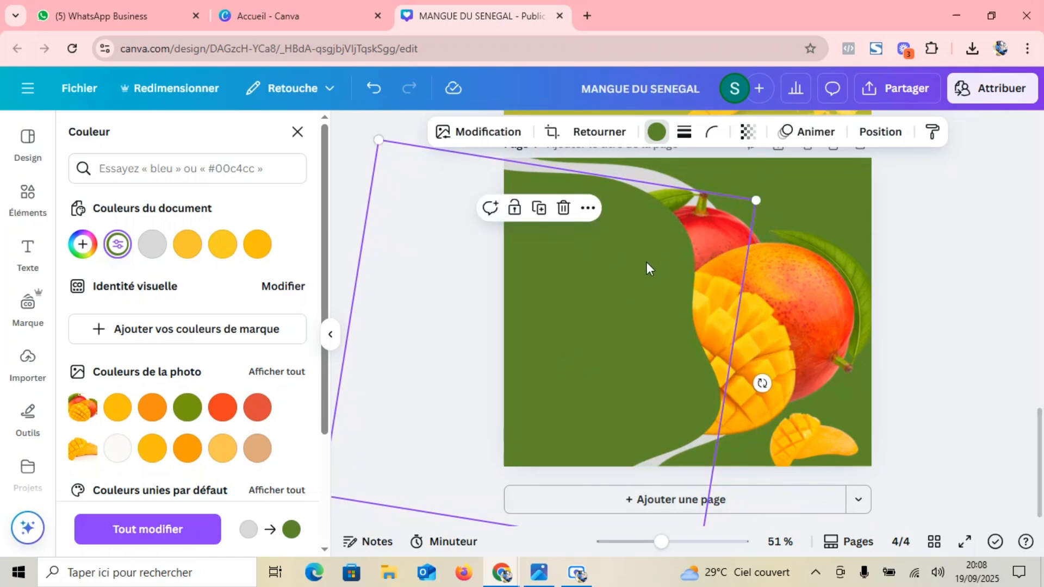
Select the light grey blob from the page's layers and recolour it with the mango photo's golden yellow
right_click(646, 267)
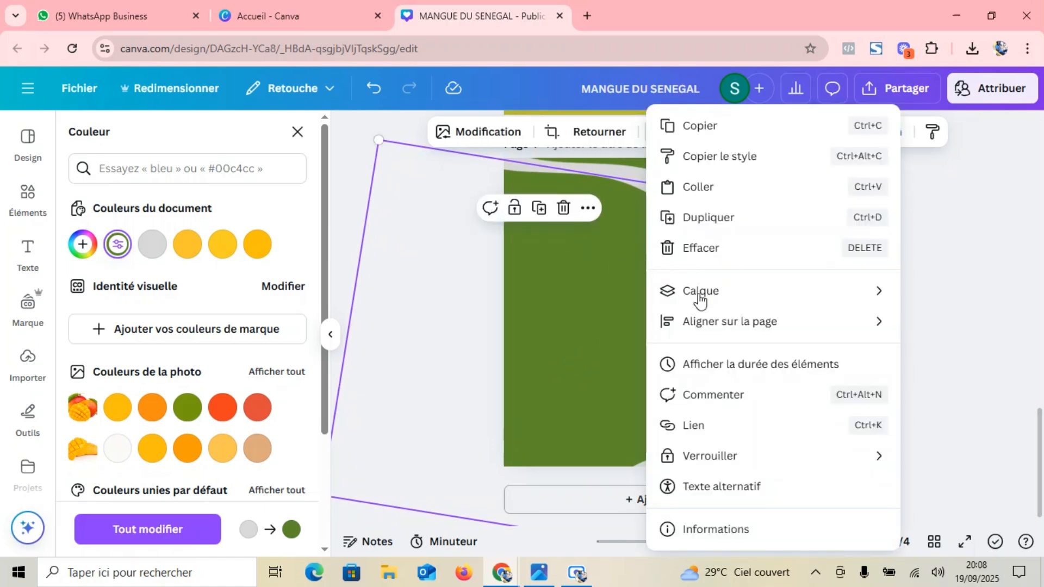
mouse_move(700, 298)
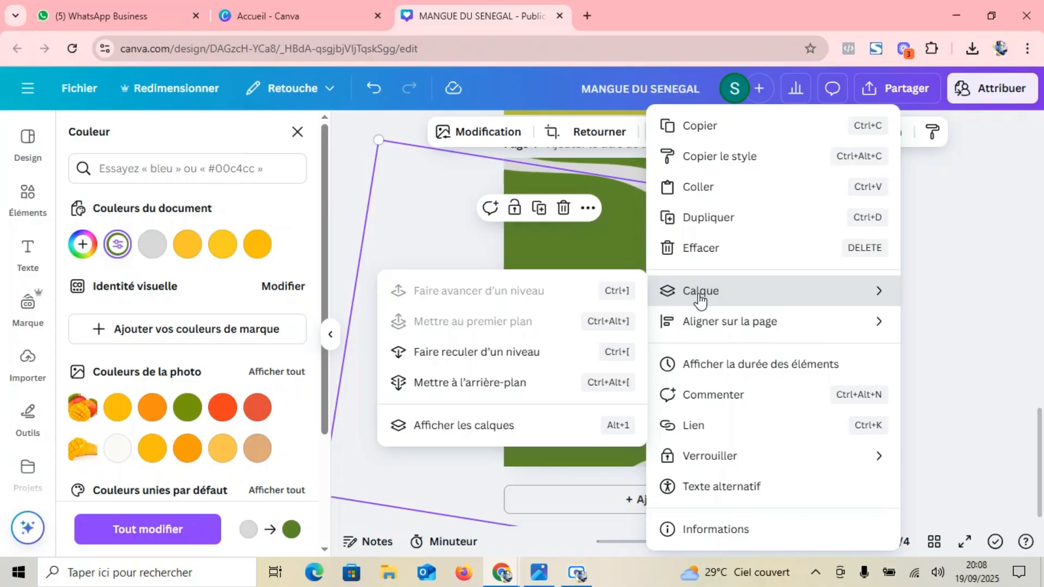
left_click(449, 429)
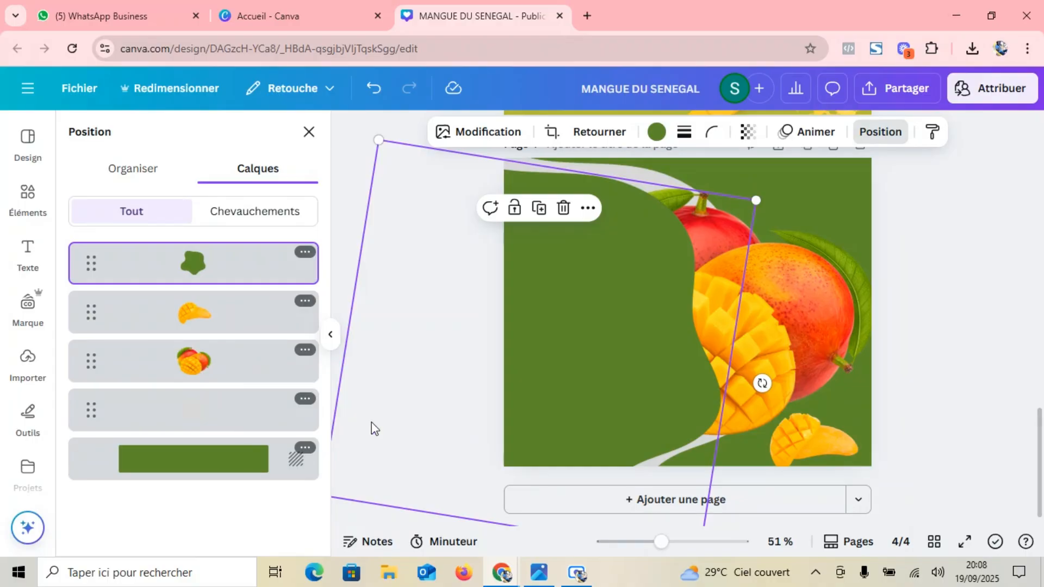
left_click(269, 416)
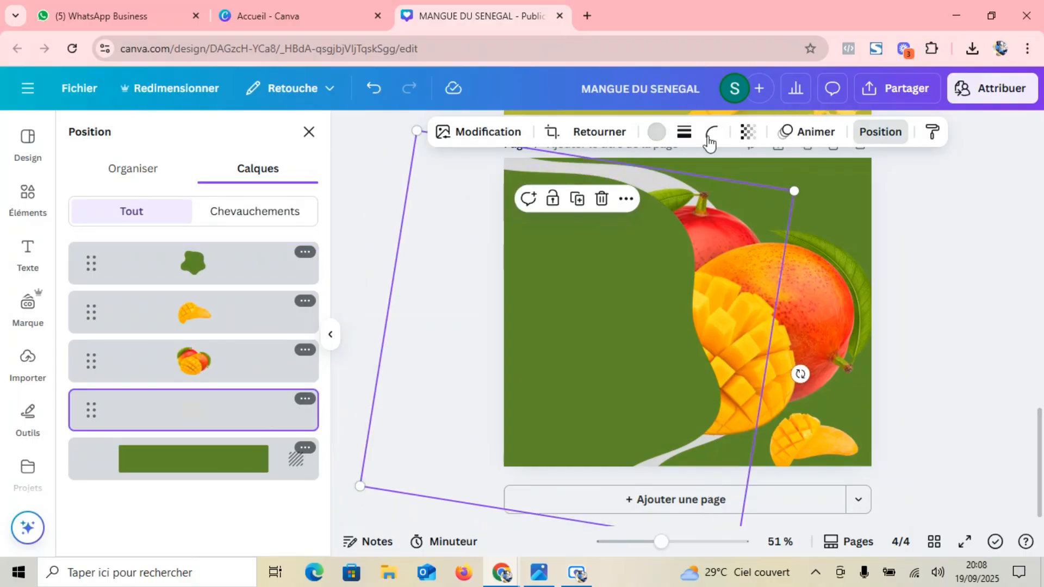
left_click(656, 134)
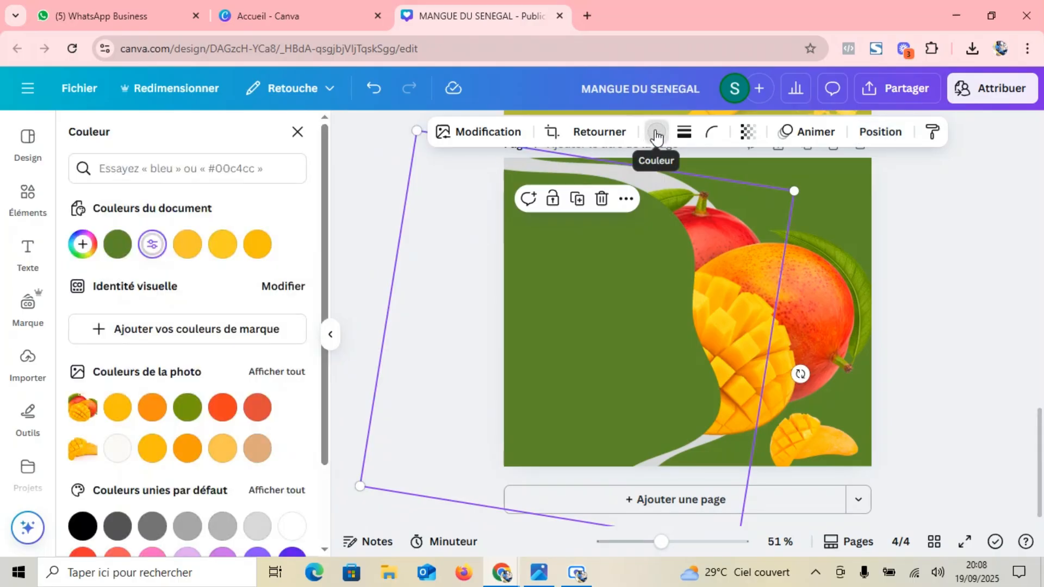
left_click(118, 410)
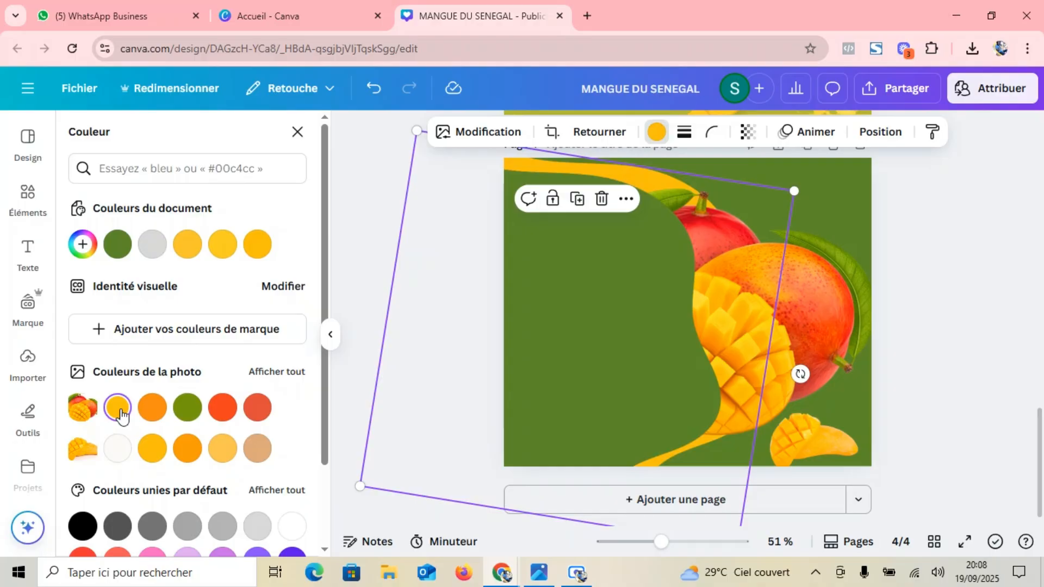
left_click(828, 277)
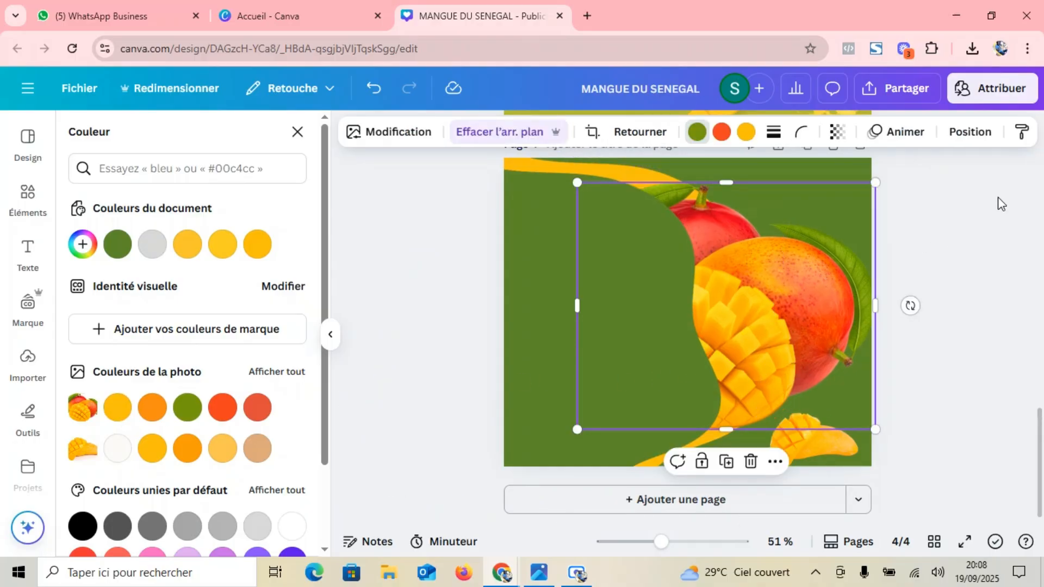
left_click(1033, 480)
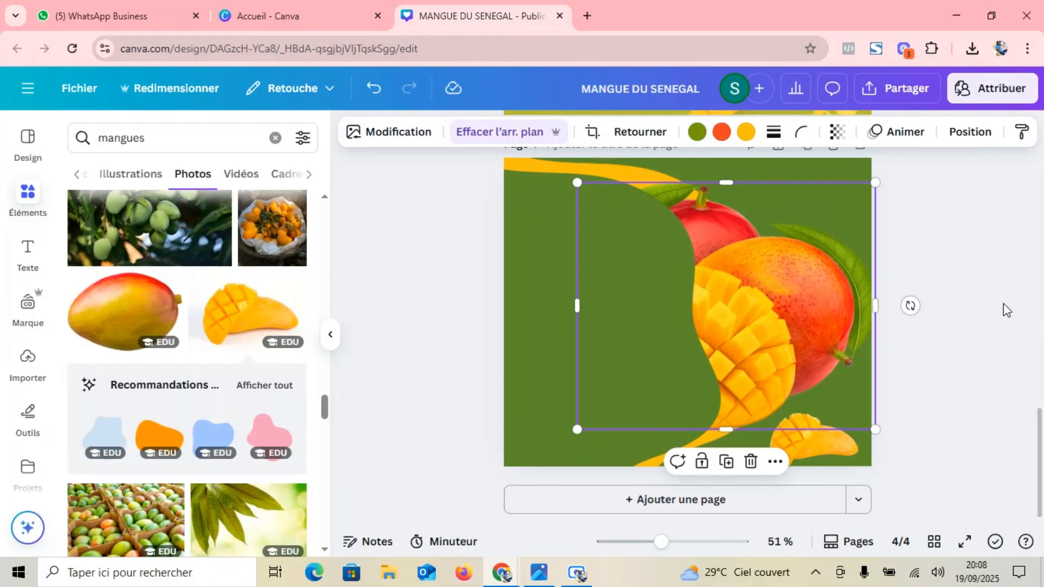
left_click(958, 261)
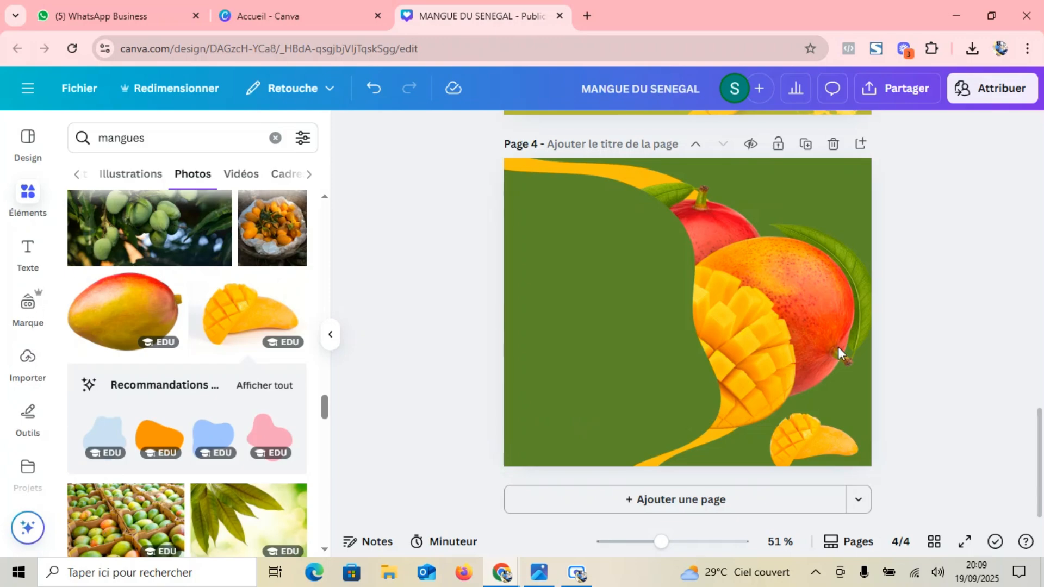
Apply the Brillance shadow effect to the large mango photo
left_click(793, 312)
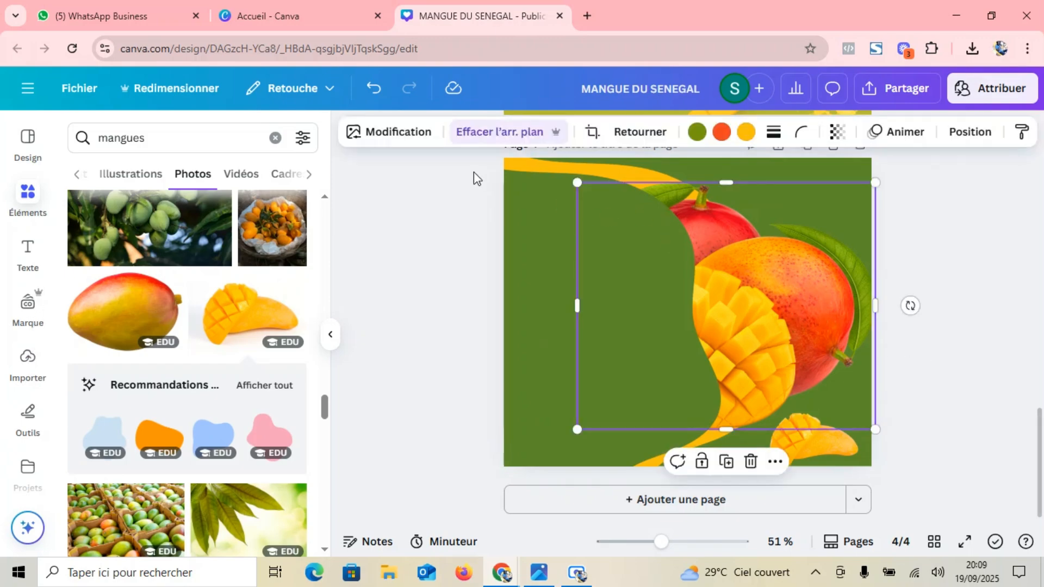
left_click(395, 133)
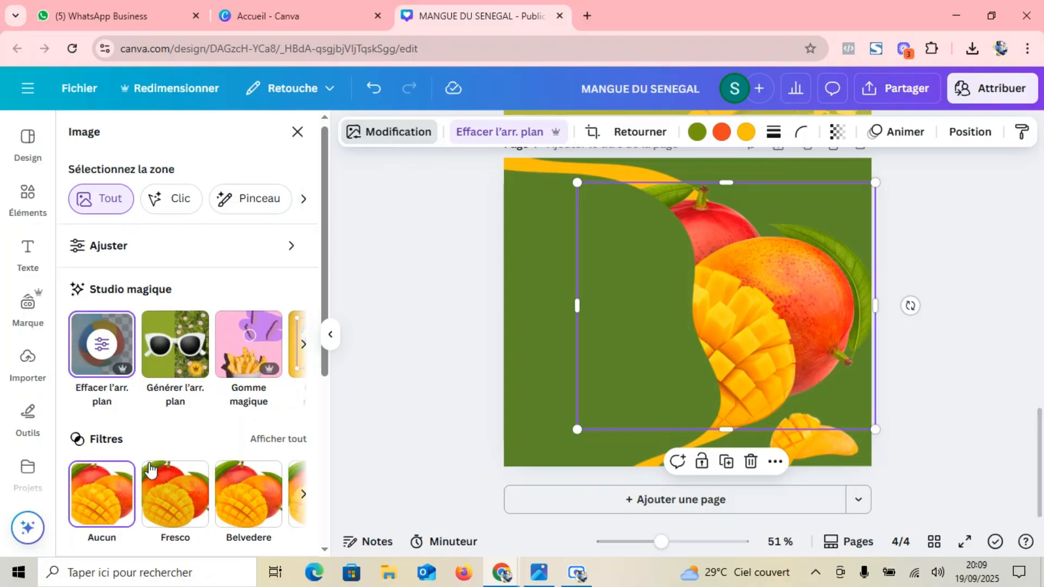
scroll(147, 463, "down", 4)
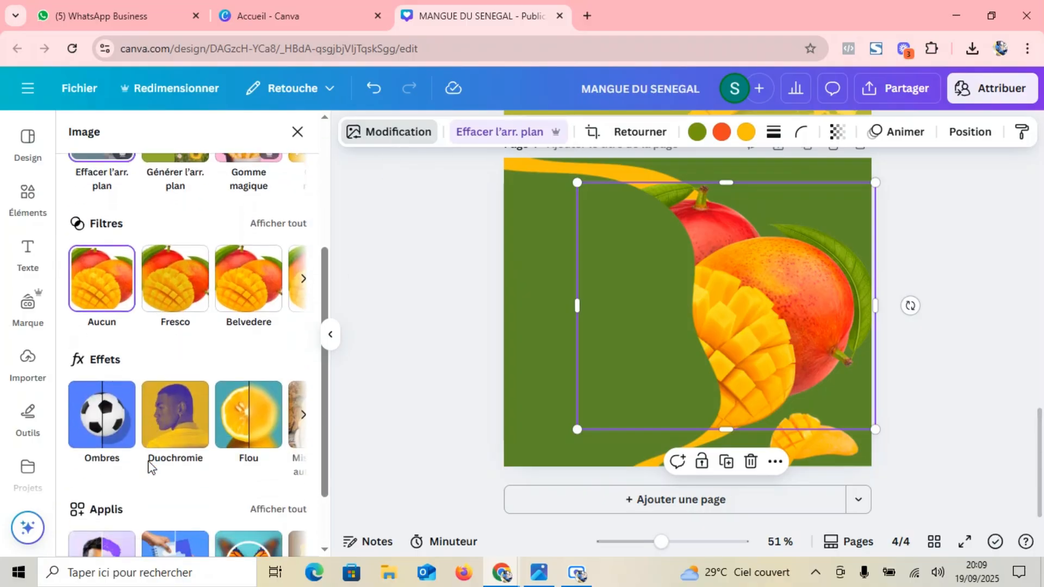
left_click(112, 420)
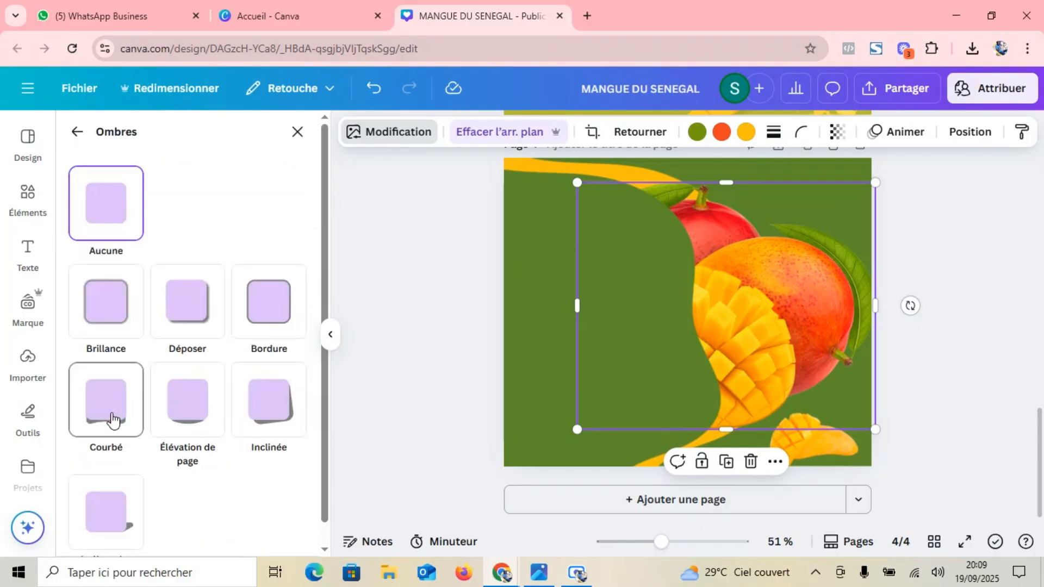
left_click(128, 317)
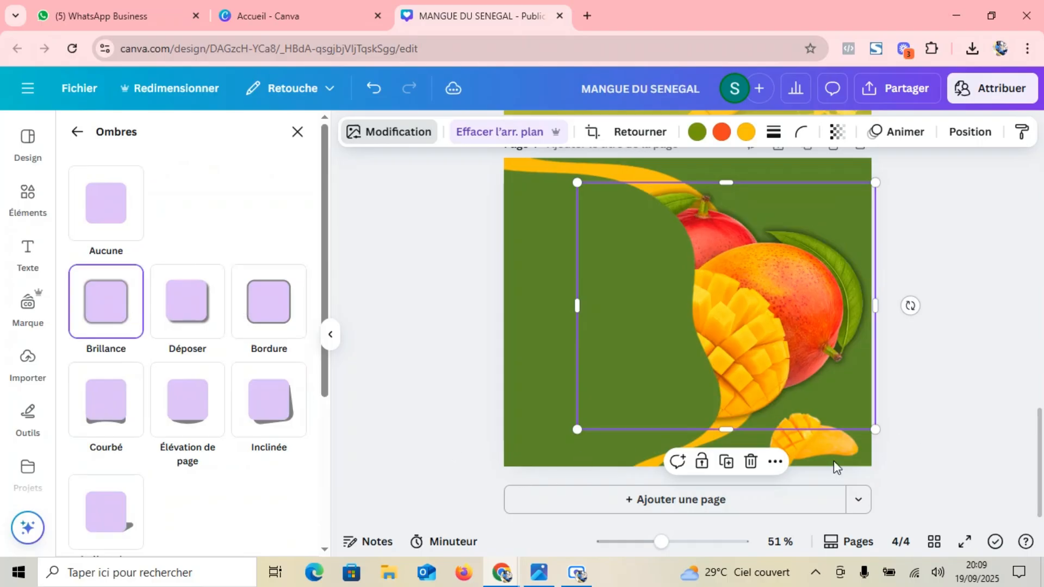
Apply the Brillance shadow to the small mango slice and nudge it slightly upward in its corner
left_click(824, 448)
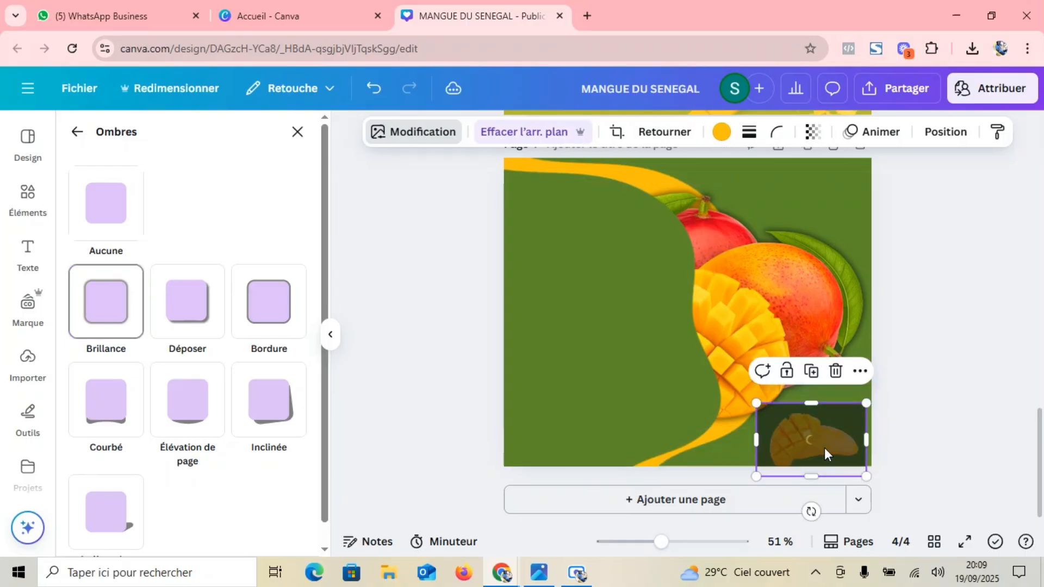
left_click(109, 309)
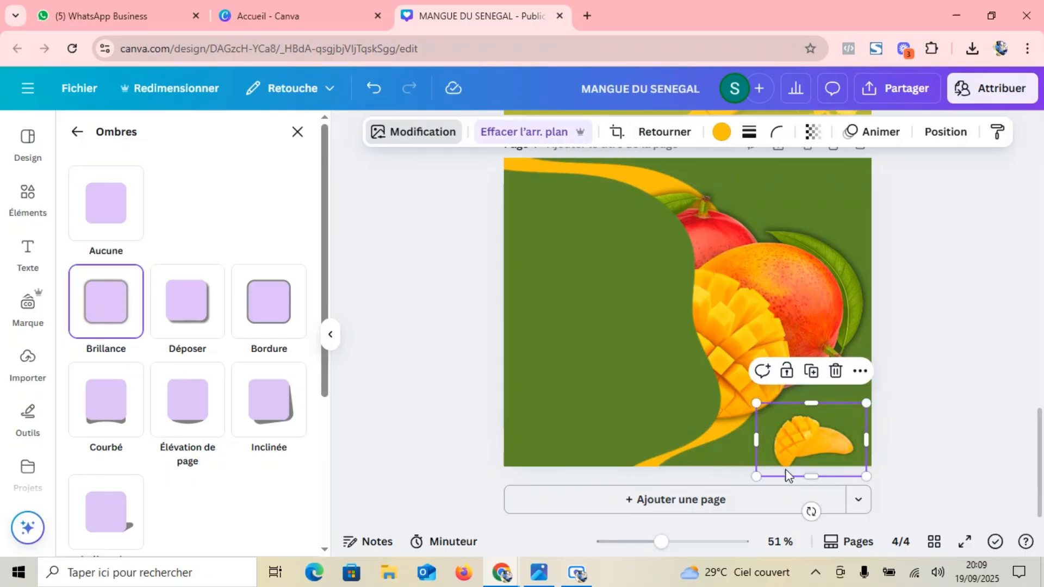
left_click_drag(828, 446, 828, 442)
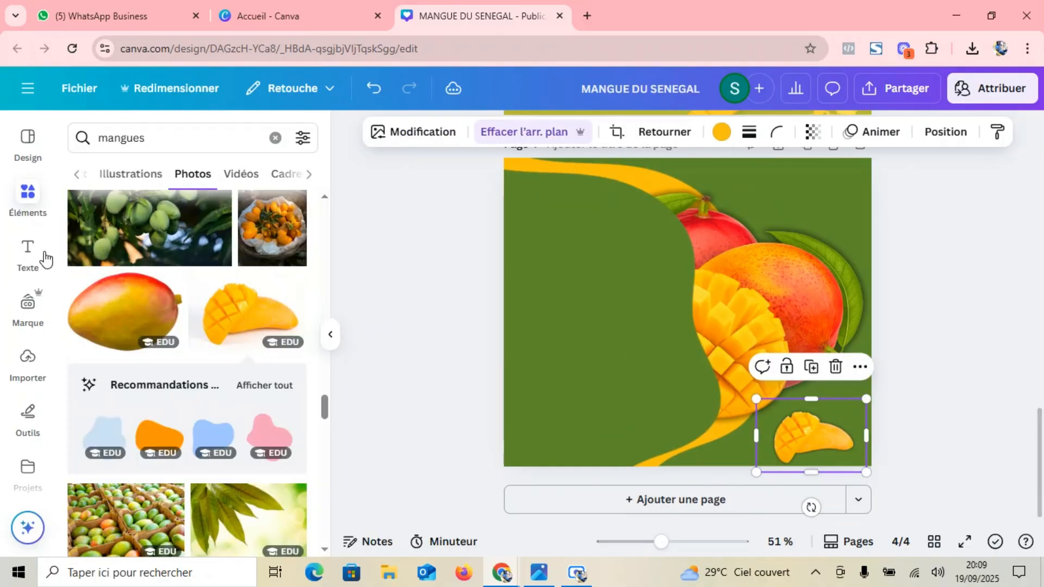
Add a title text to the page reading "MANGUE DU SENEGAL"
left_click(24, 261)
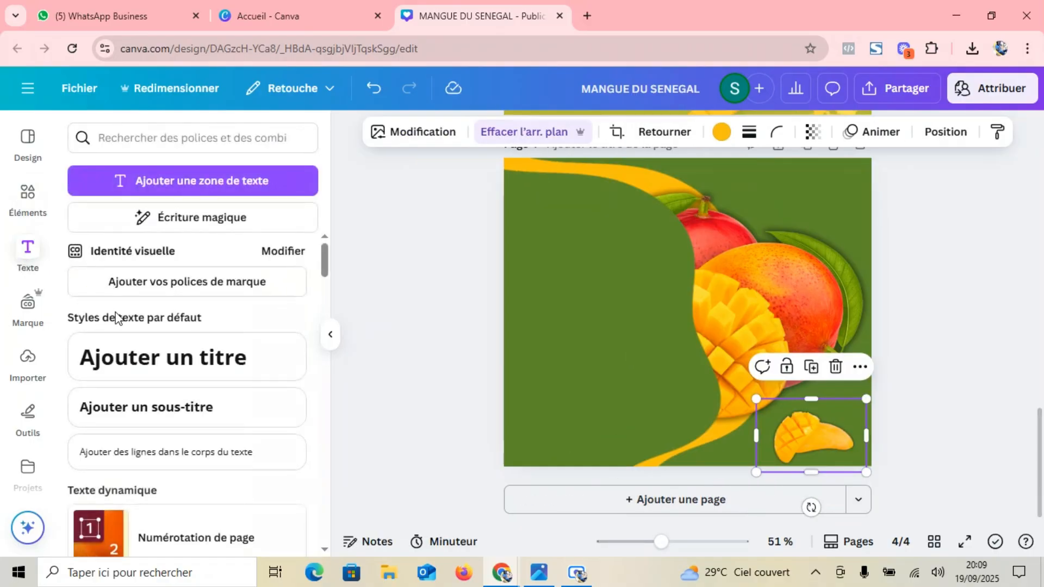
left_click(188, 359)
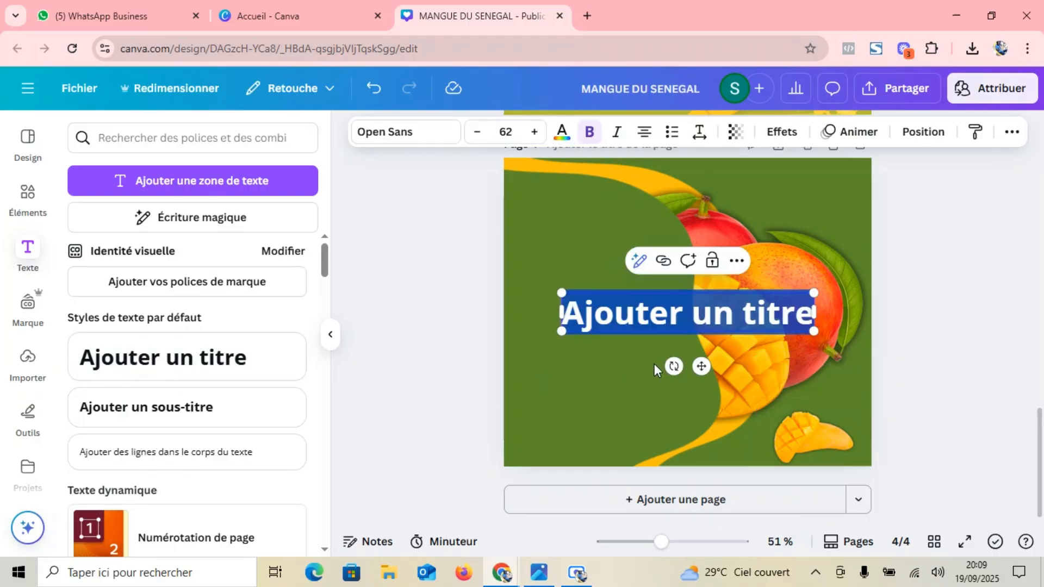
key("BackSpace")
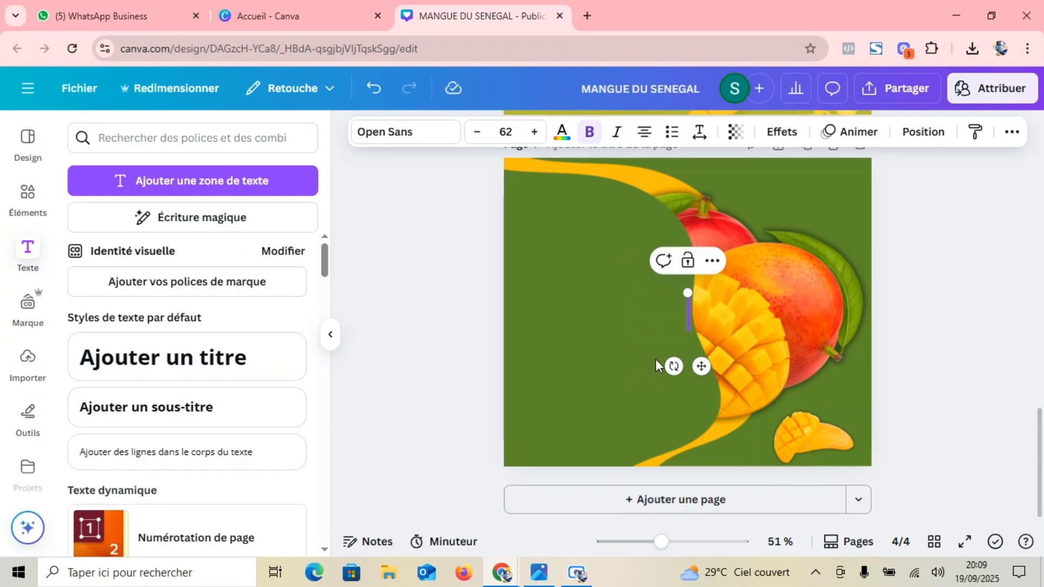
type("MA")
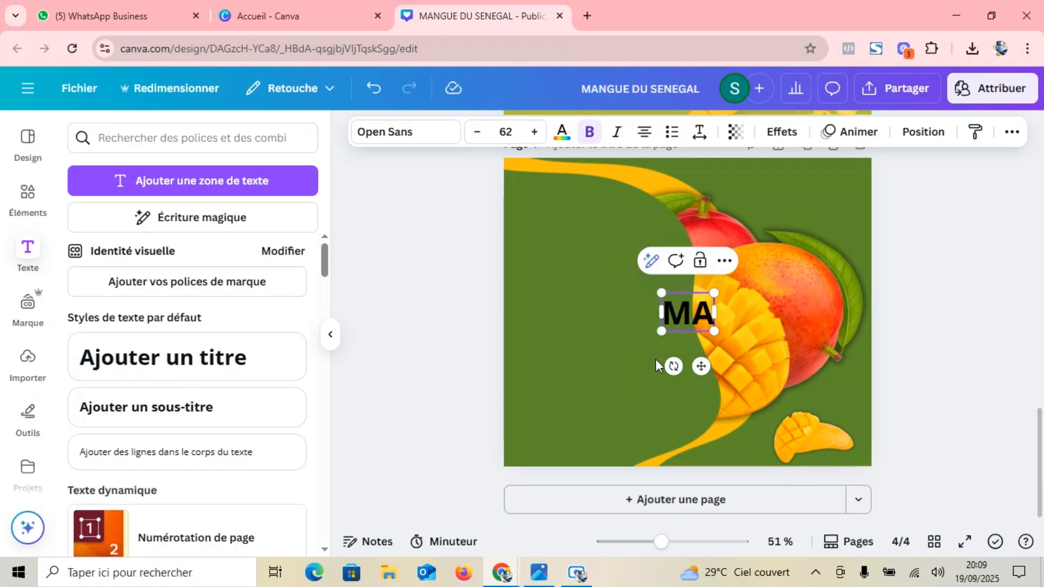
type("NGUE")
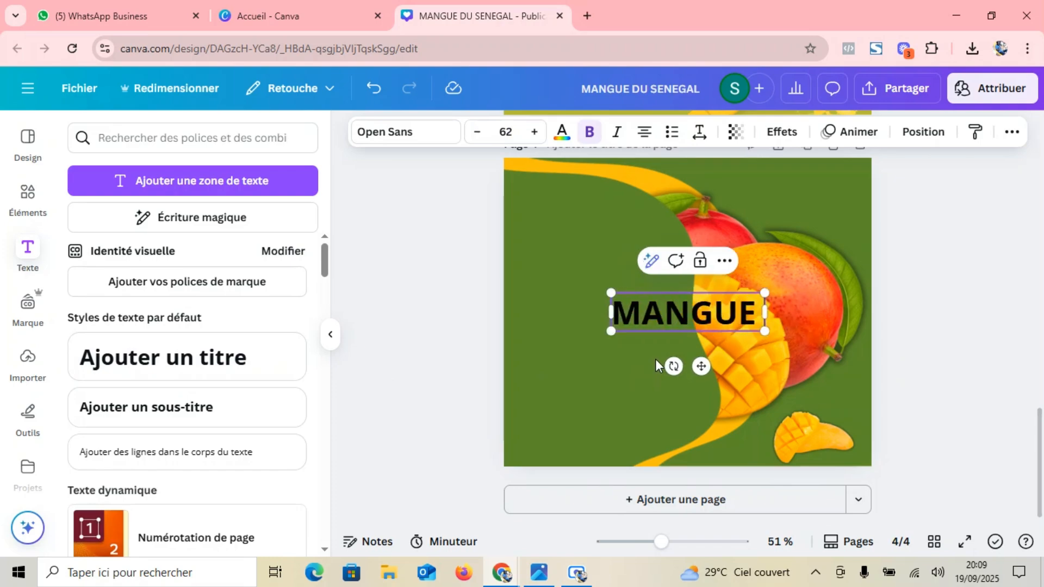
type(" DU")
type(" SEN")
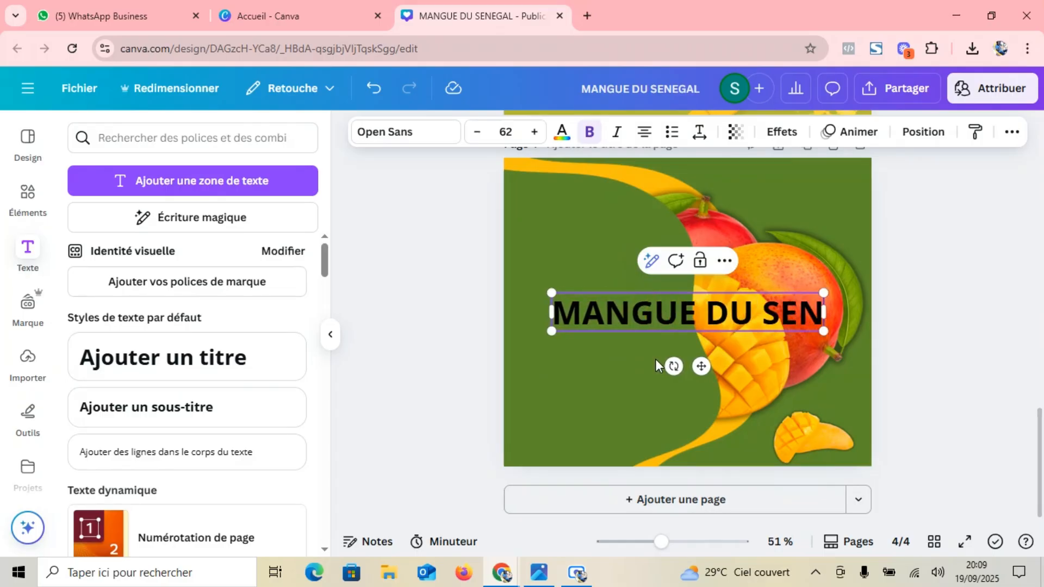
type("EGAL")
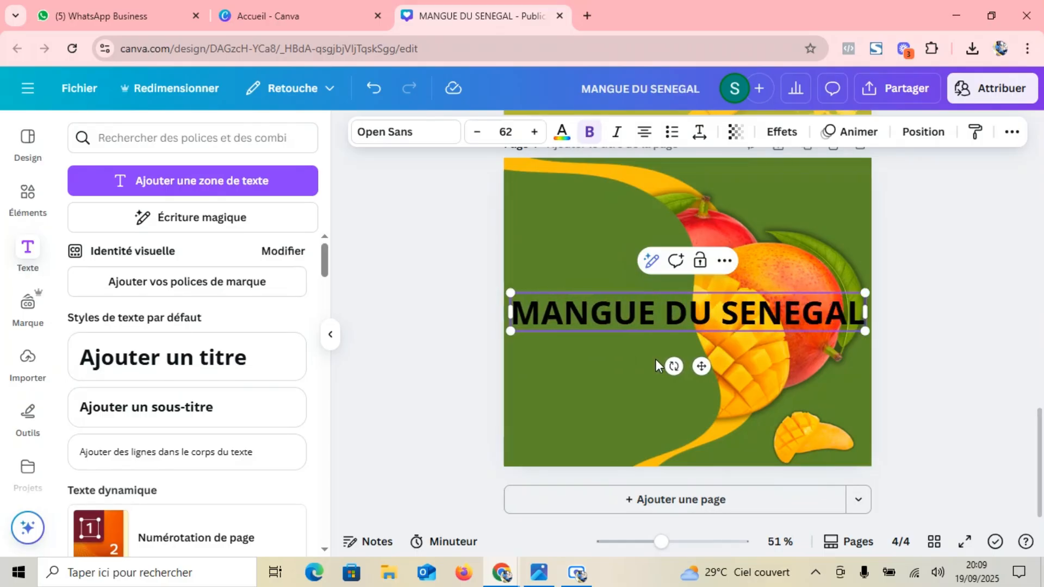
Break the title into three lines: MANGUE, DU and SENEGAL
left_click(655, 314)
key("Return")
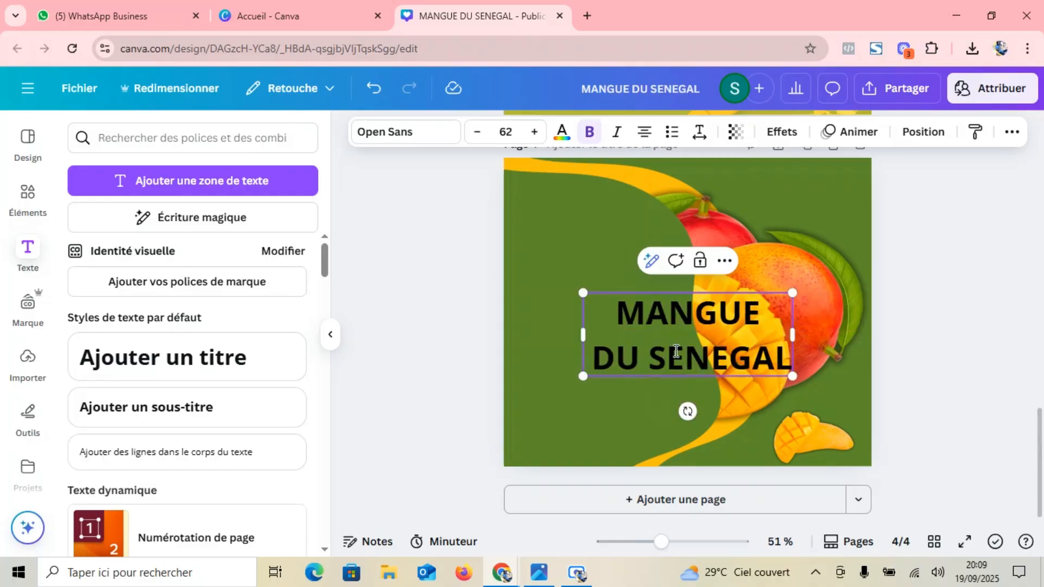
left_click(653, 354)
key("Return")
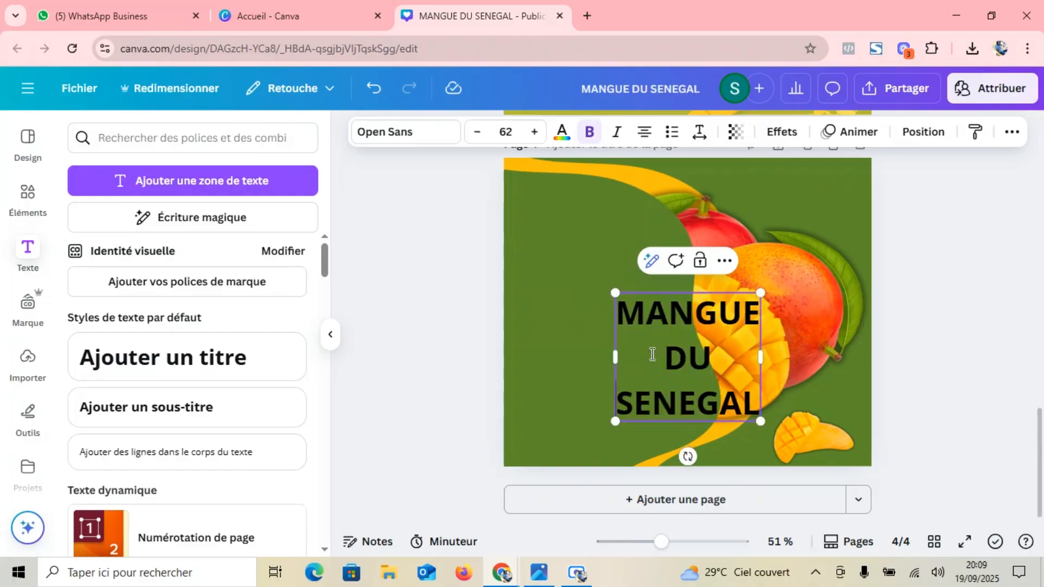
Set all three lines of the title in the Shrikhand font
left_click(408, 134)
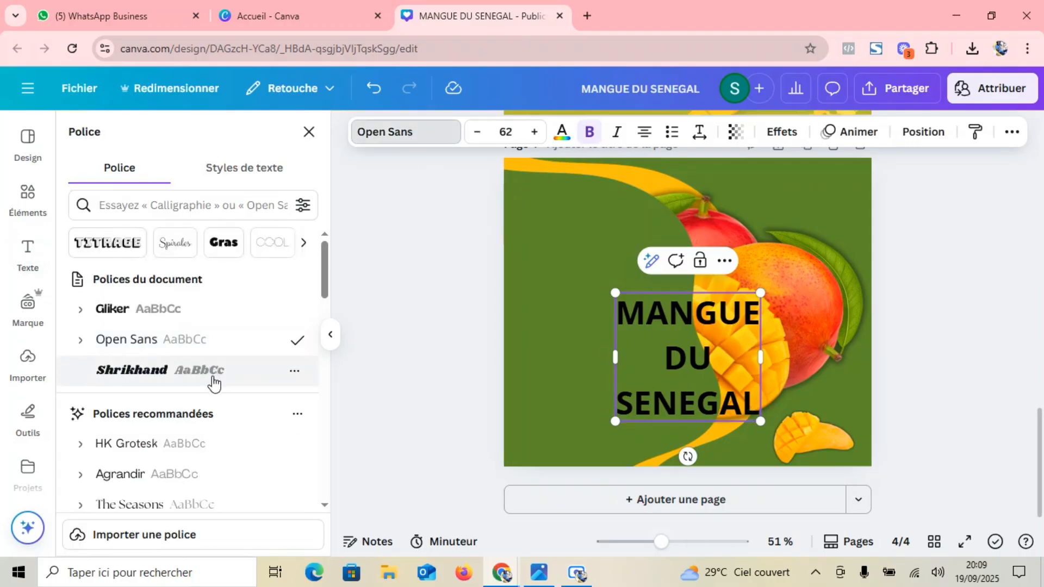
left_click(171, 371)
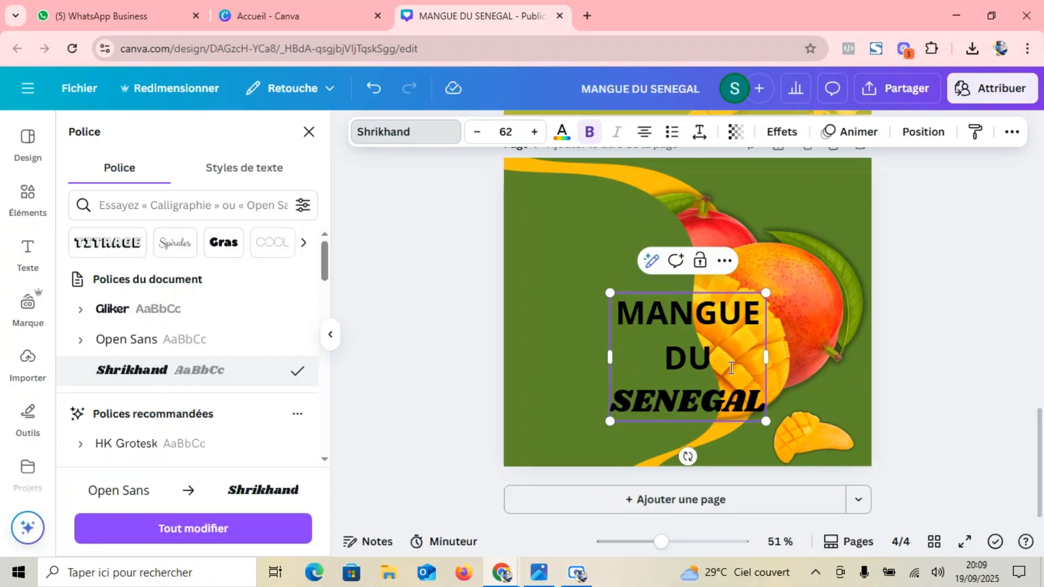
left_click_drag(744, 369, 628, 294)
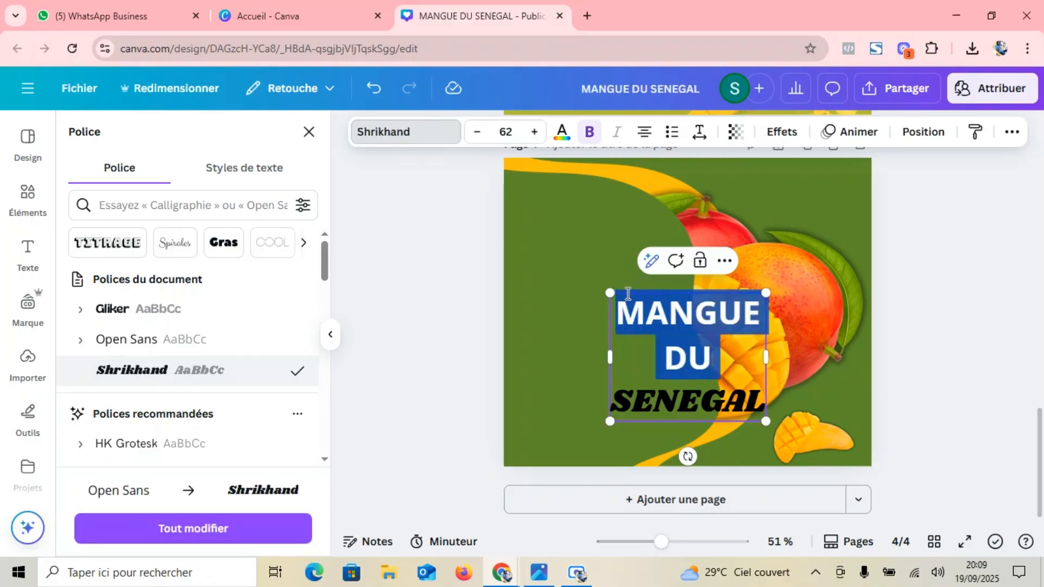
left_click(131, 375)
left_click(805, 354)
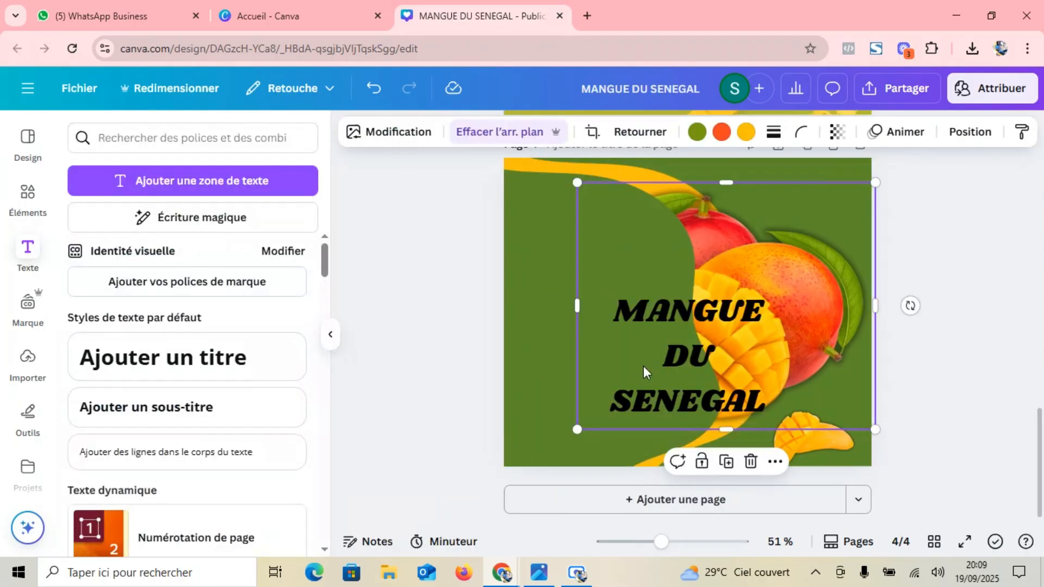
Move the title onto the plain green area left of the mangoes and enlarge it to a font size of about 68.7
left_click_drag(718, 369, 622, 298)
left_click_drag(671, 364, 688, 377)
left_click_drag(605, 292, 605, 311)
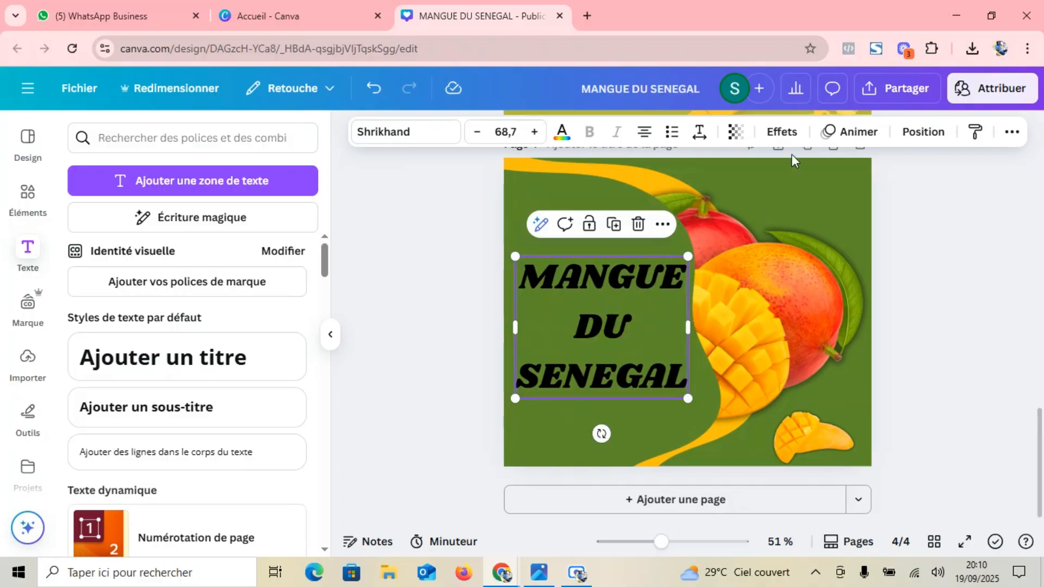
Give the title the Ombres text effect and colour it with the mango photo's golden yellow
left_click(782, 131)
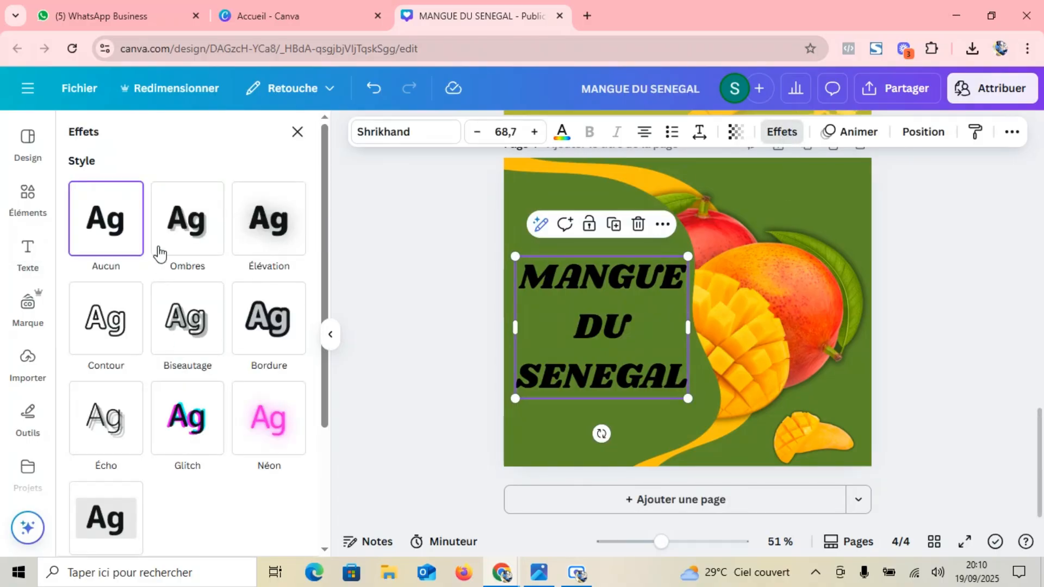
left_click(196, 220)
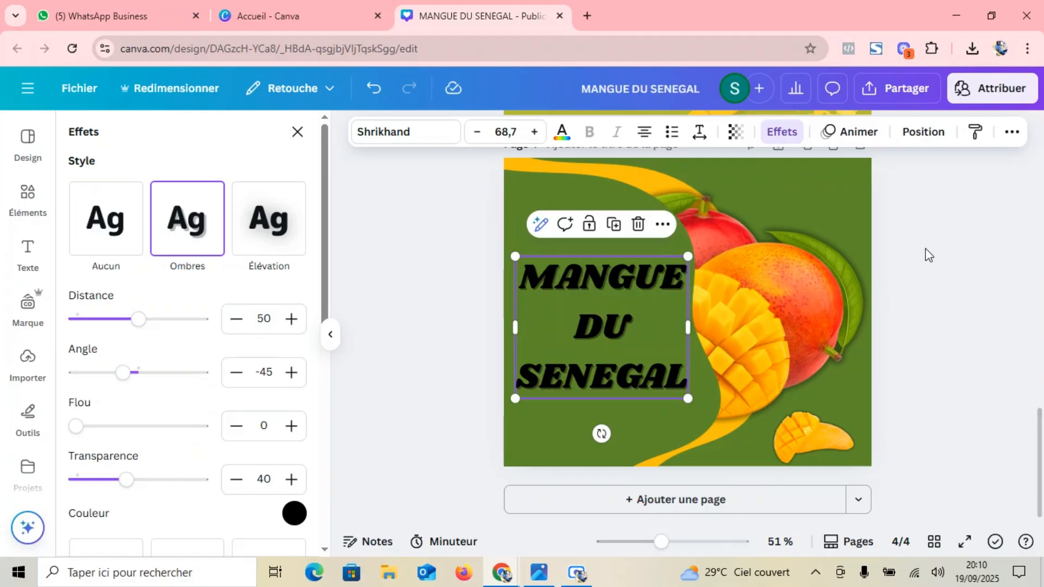
left_click(562, 134)
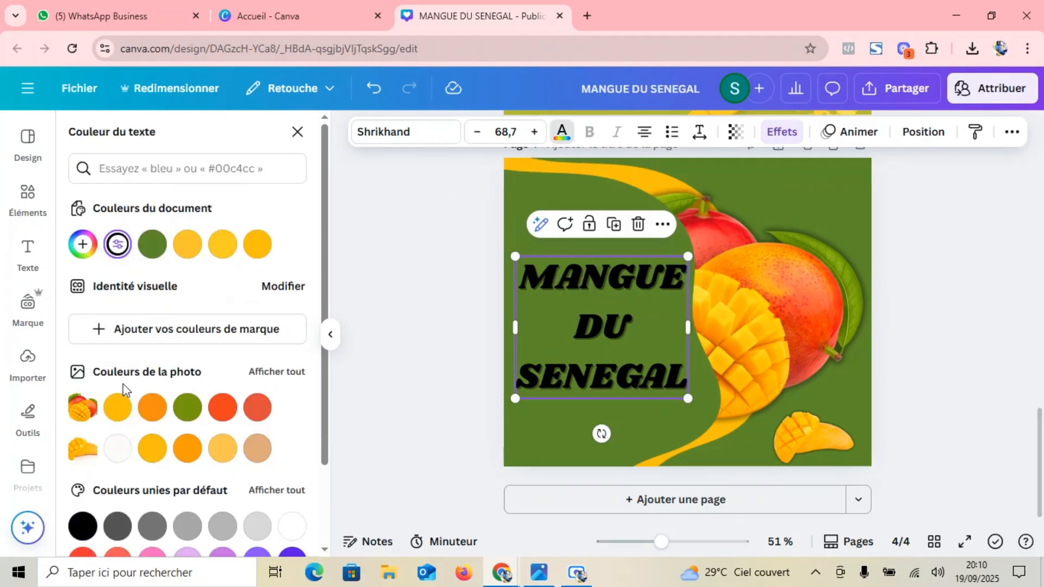
left_click(118, 407)
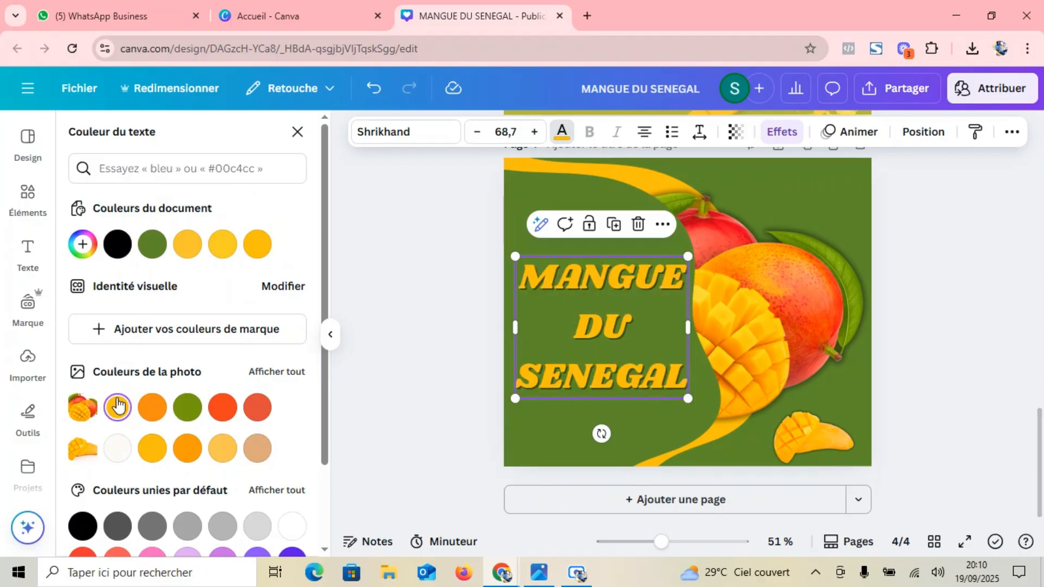
Search the elements library for "effet jaune" and limit the results to illustrations
left_click(944, 249)
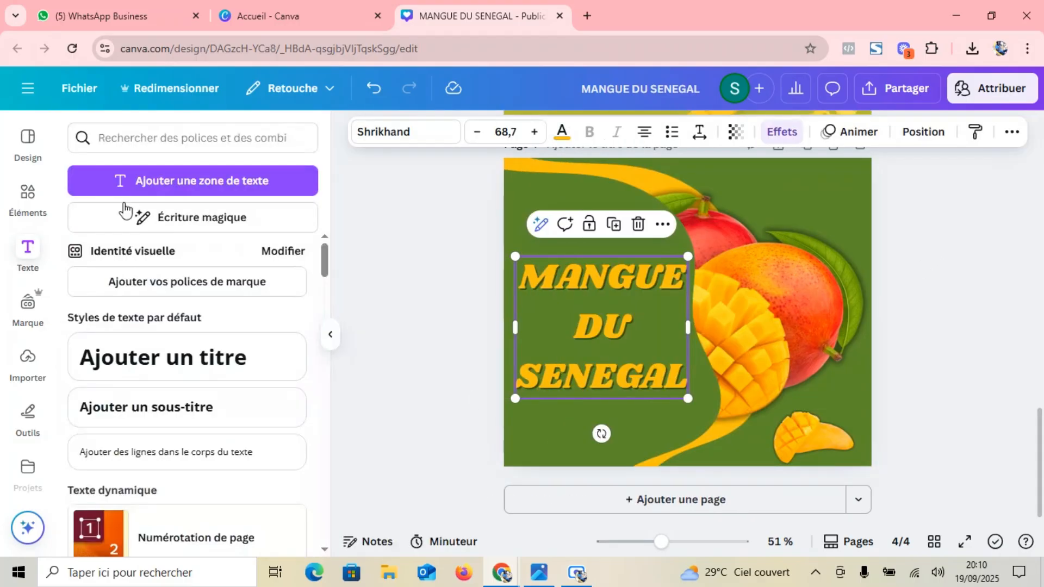
left_click(29, 199)
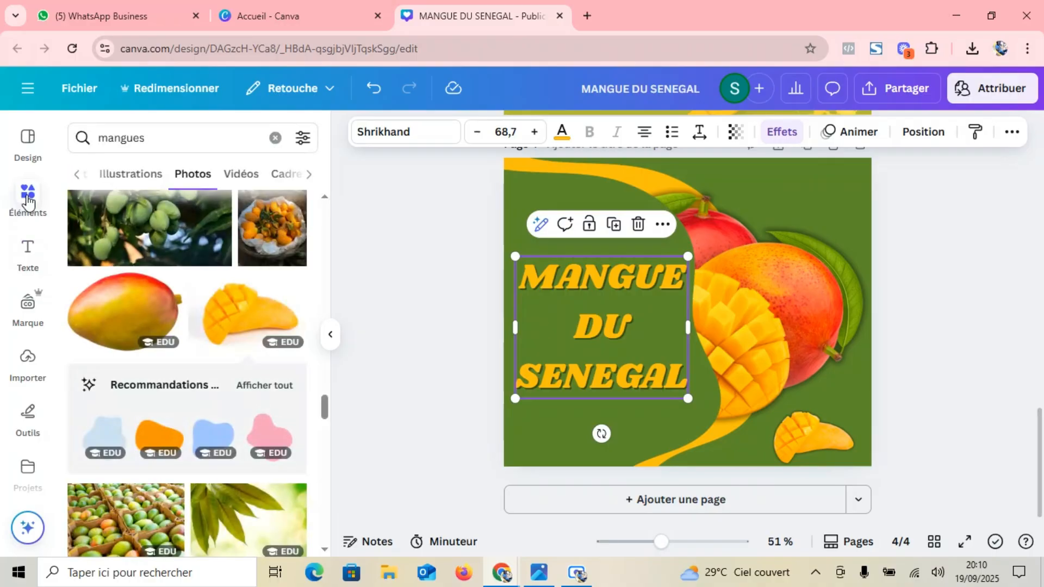
left_click(193, 140)
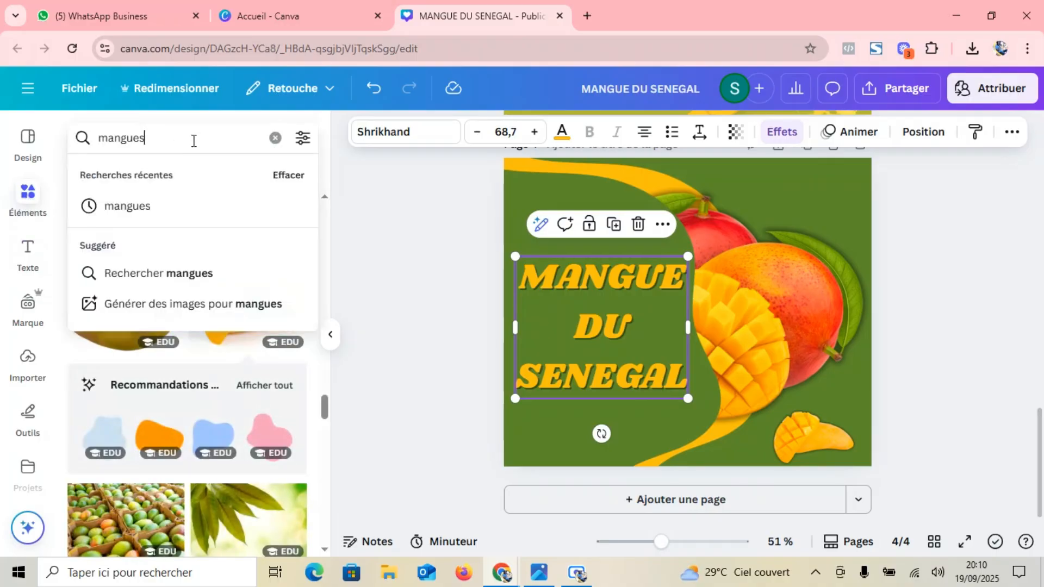
key("BackSpace")
key("BackSpace")
key("BackSpace")
key("BackSpace")
key("BackSpace")
key("BackSpace")
key("BackSpace")
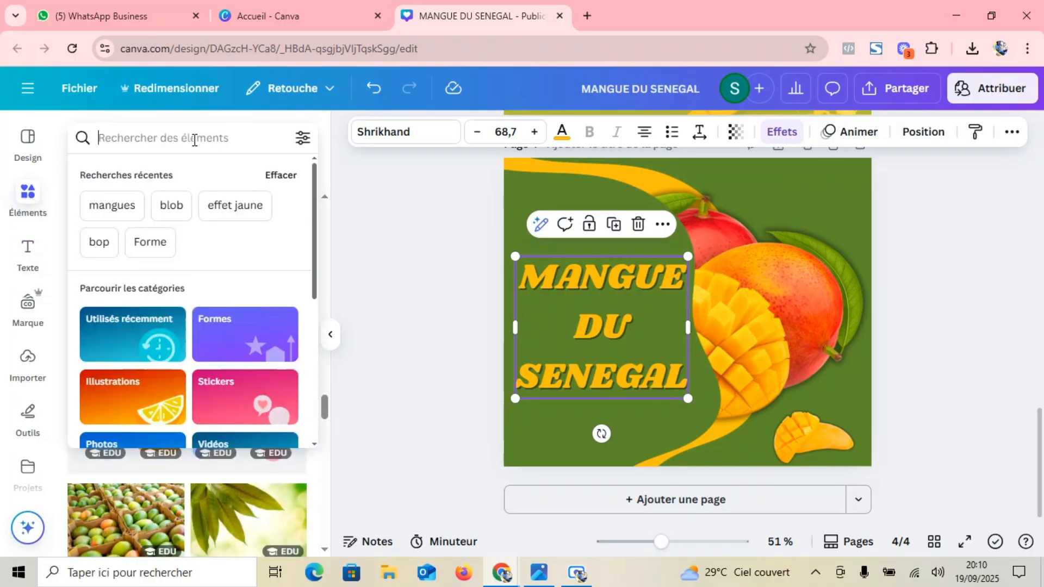
type("eff")
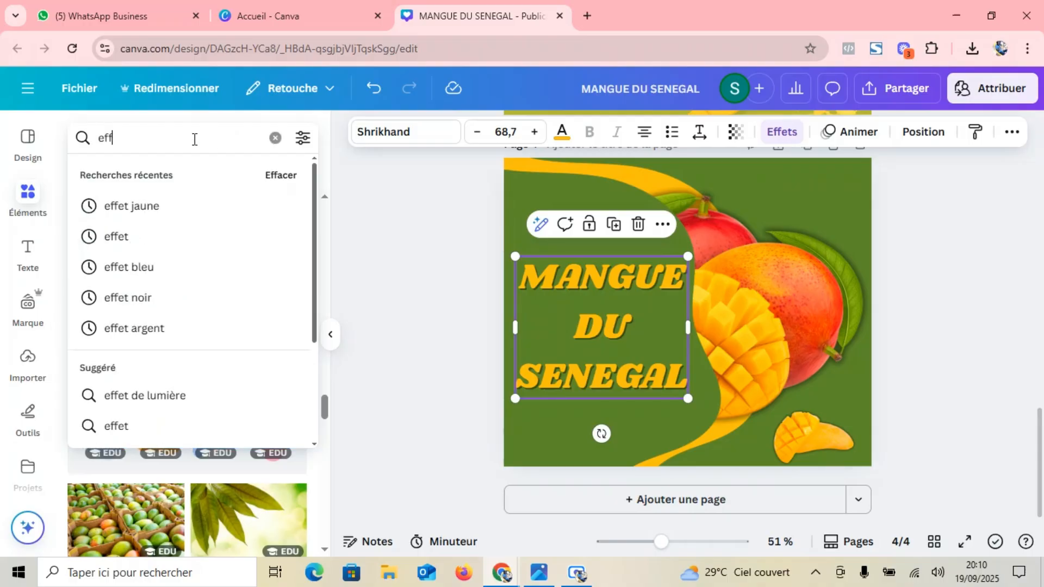
type("et jaune")
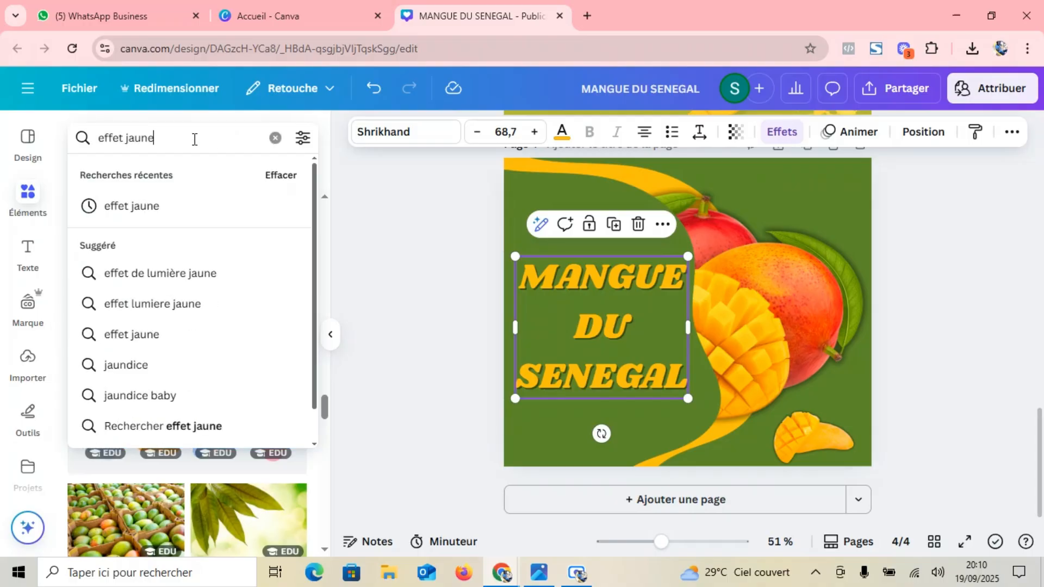
key("Return")
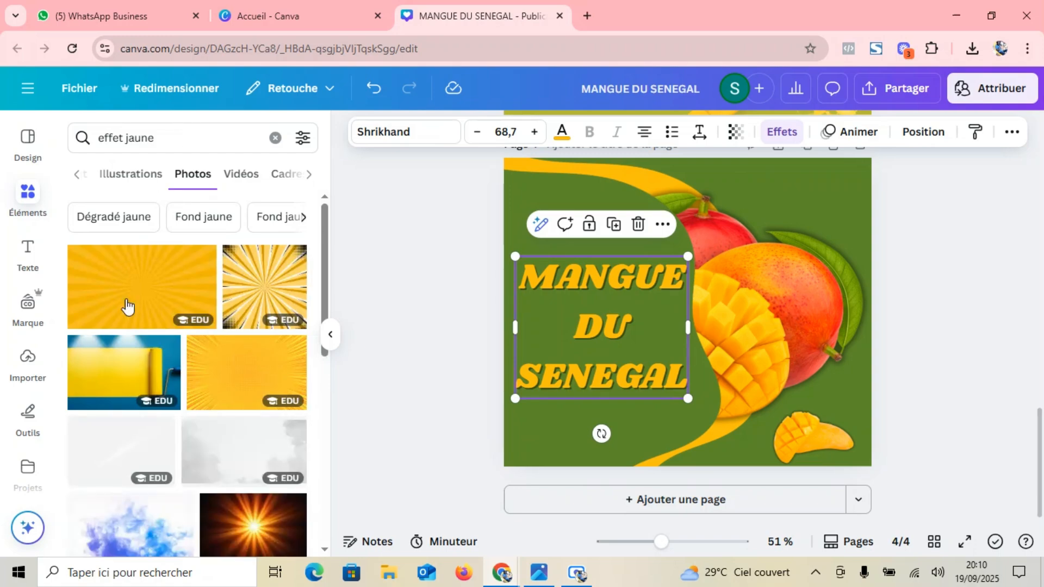
scroll(177, 414, "down", 10)
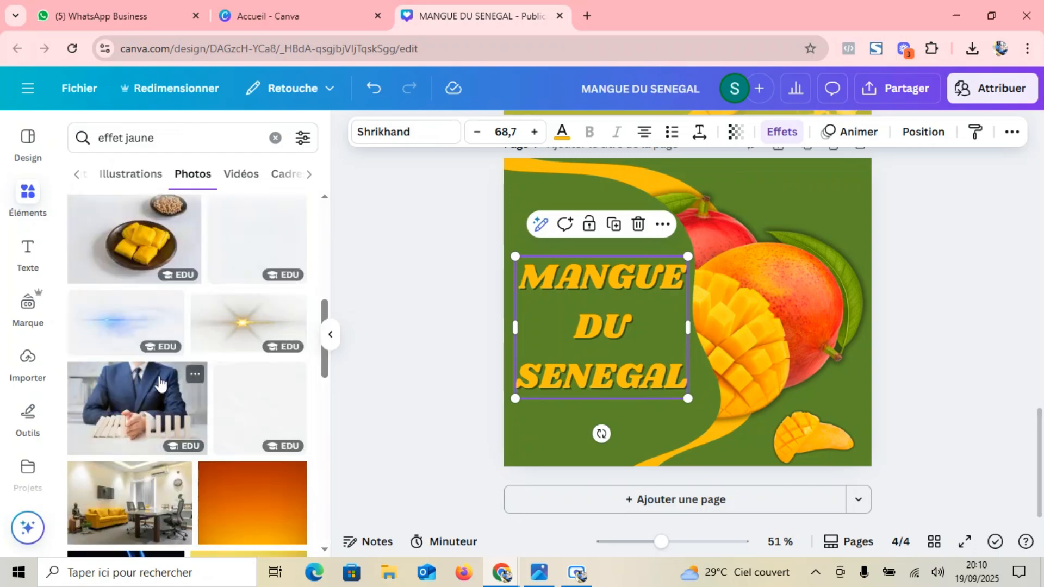
left_click(130, 174)
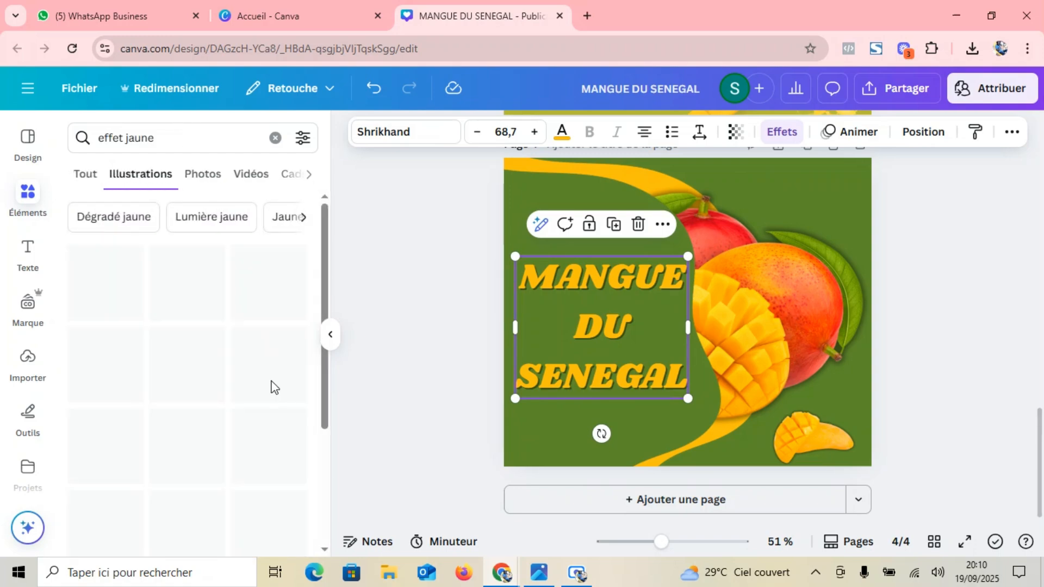
Add the yellow-orange fading gradient illustration, stretch it beyond the page's full width and lower it so its glow tints the bottom edge
scroll(252, 392, "down", 6)
scroll(250, 388, "down", 5)
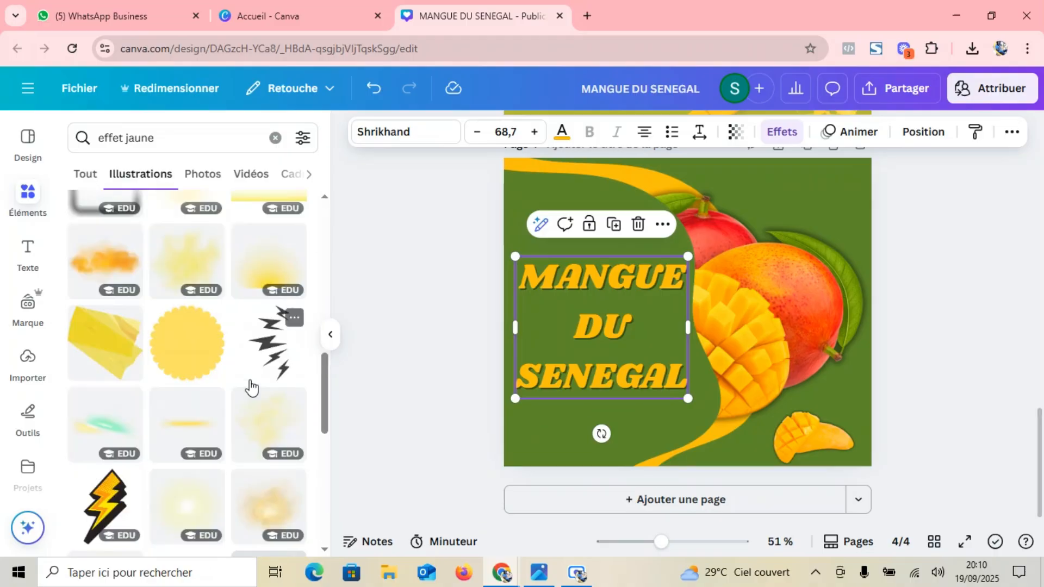
scroll(250, 389, "down", 5)
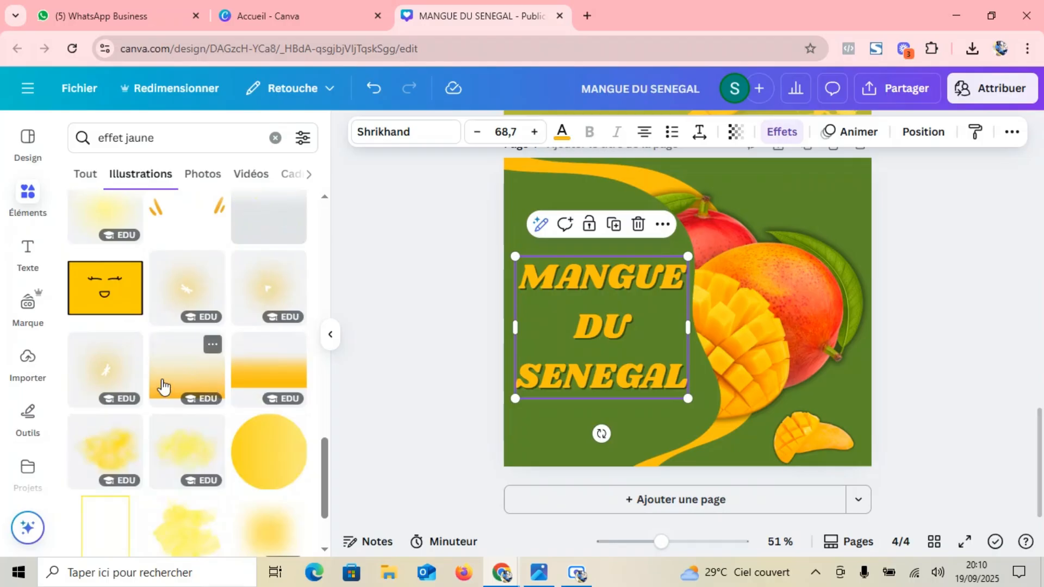
left_click(163, 387)
left_click_drag(716, 360, 676, 458)
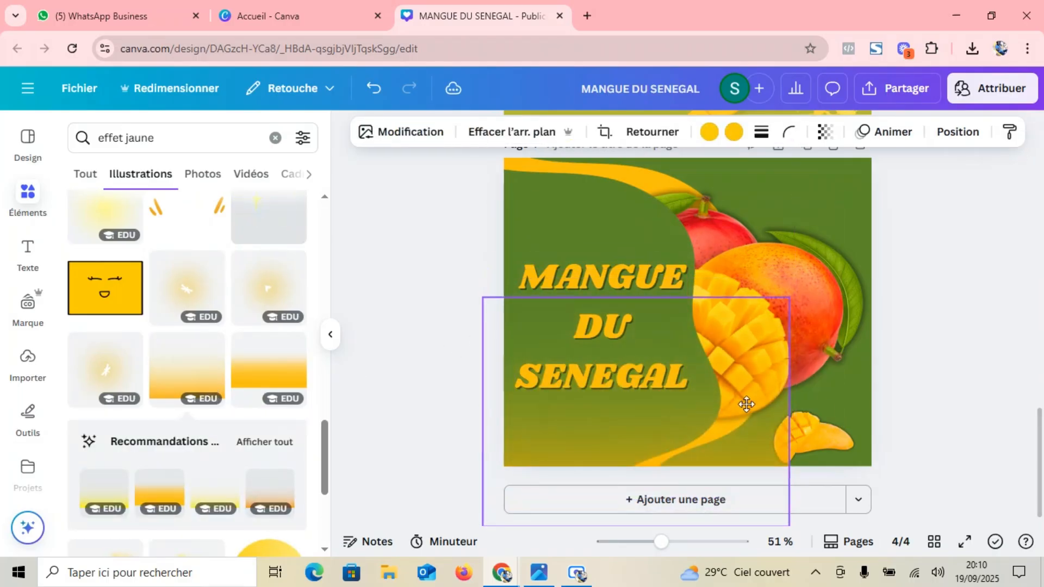
left_click_drag(789, 411, 923, 411)
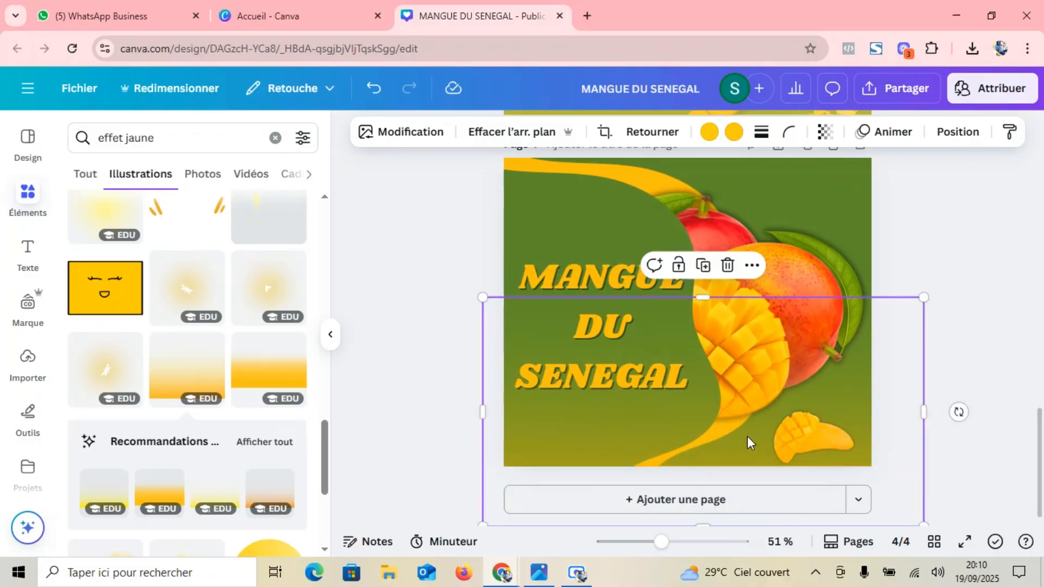
left_click_drag(743, 455, 749, 459)
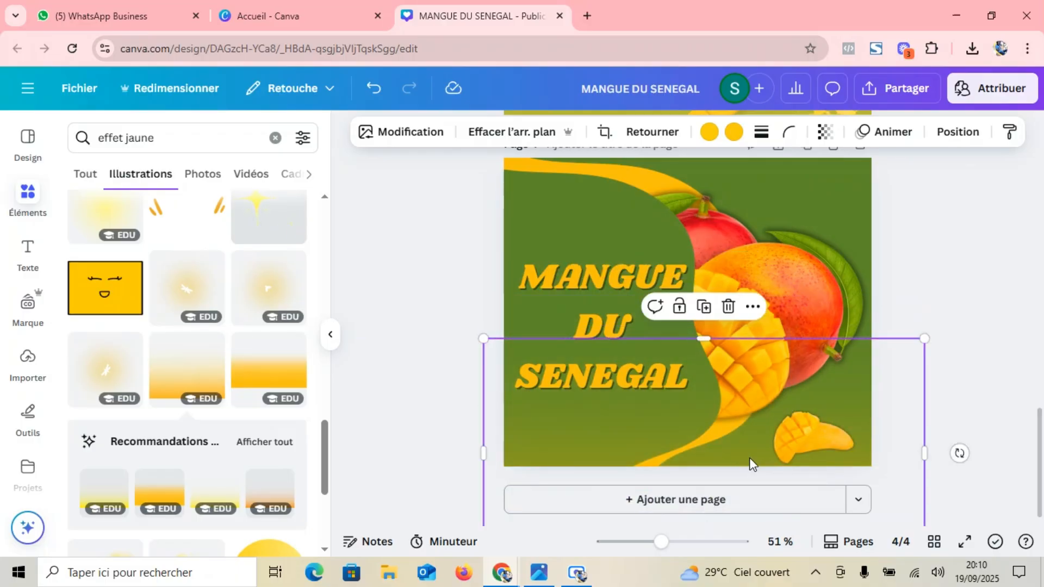
Add a second copy of the gradient, rotate it 180 degrees and stretch it across the page's full width along the top edge
left_click(171, 390)
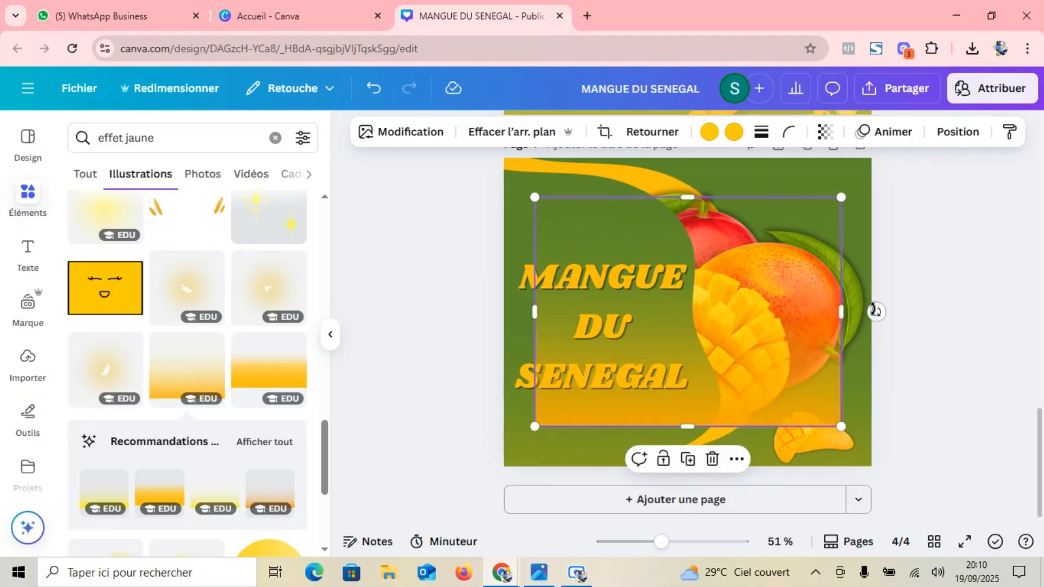
left_click_drag(875, 311, 572, 314)
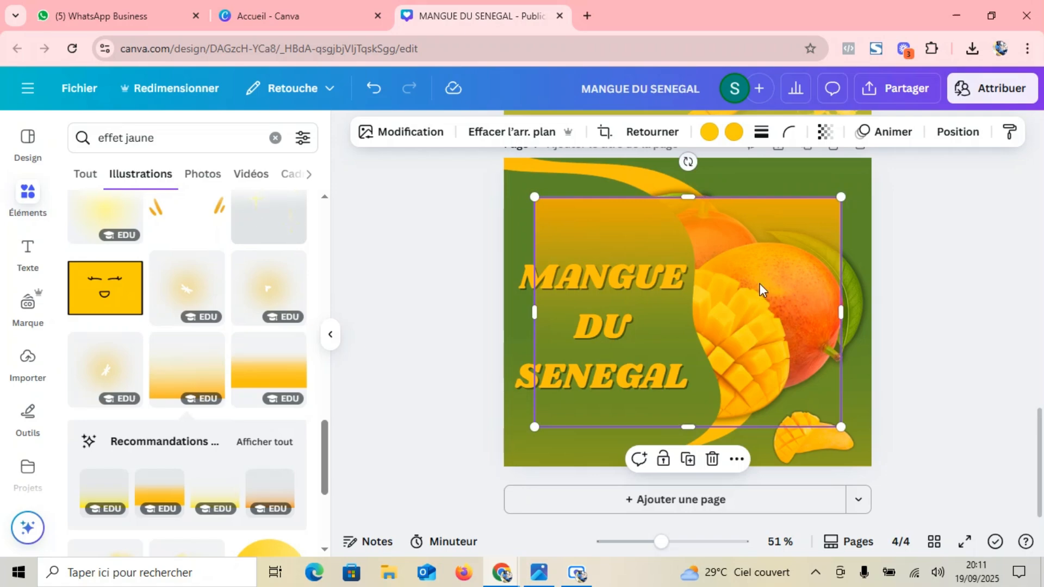
left_click_drag(760, 289, 701, 228)
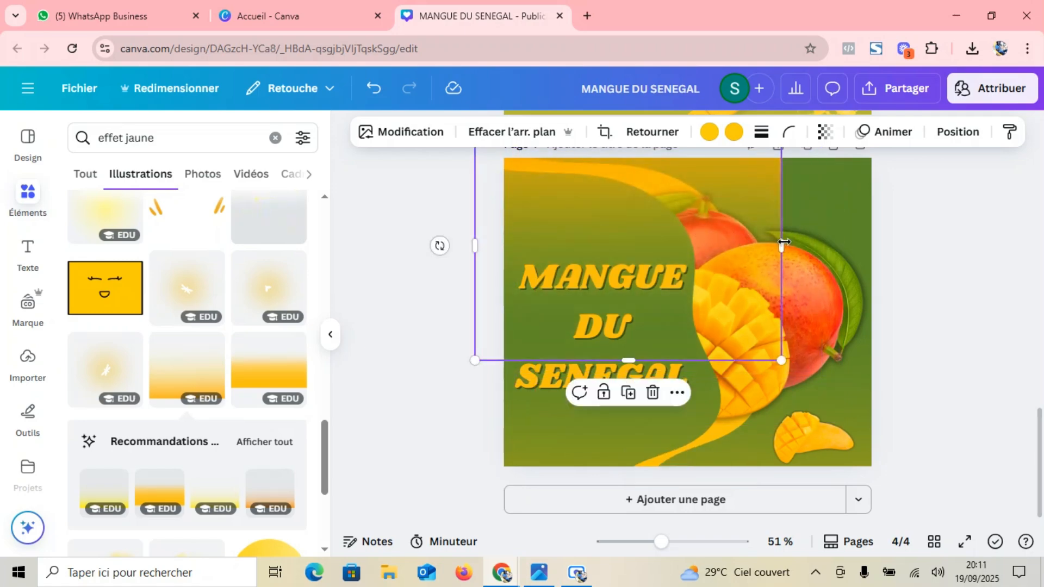
left_click_drag(785, 242, 889, 241)
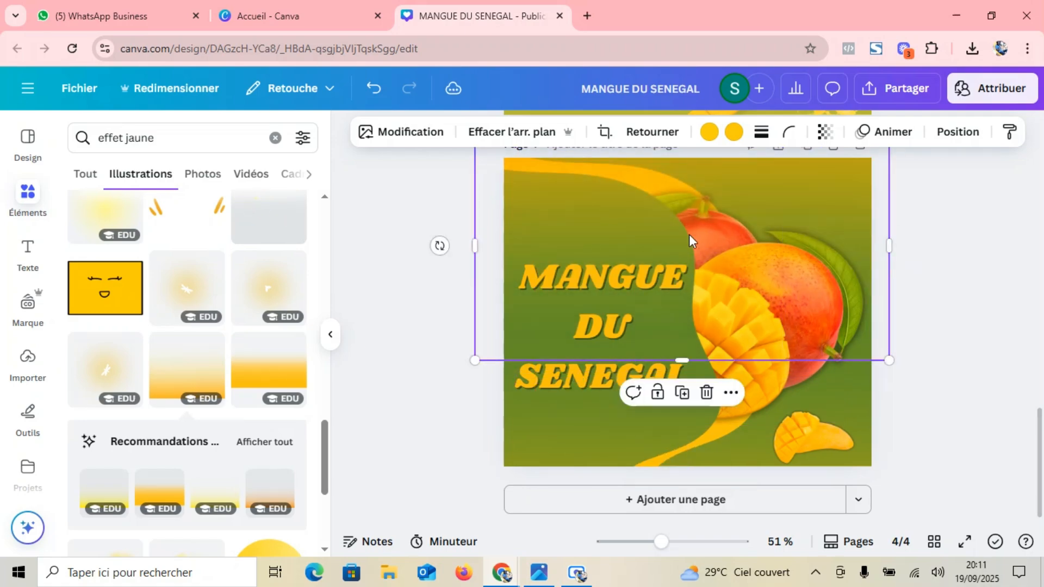
left_click_drag(704, 231, 720, 249)
left_click(913, 320)
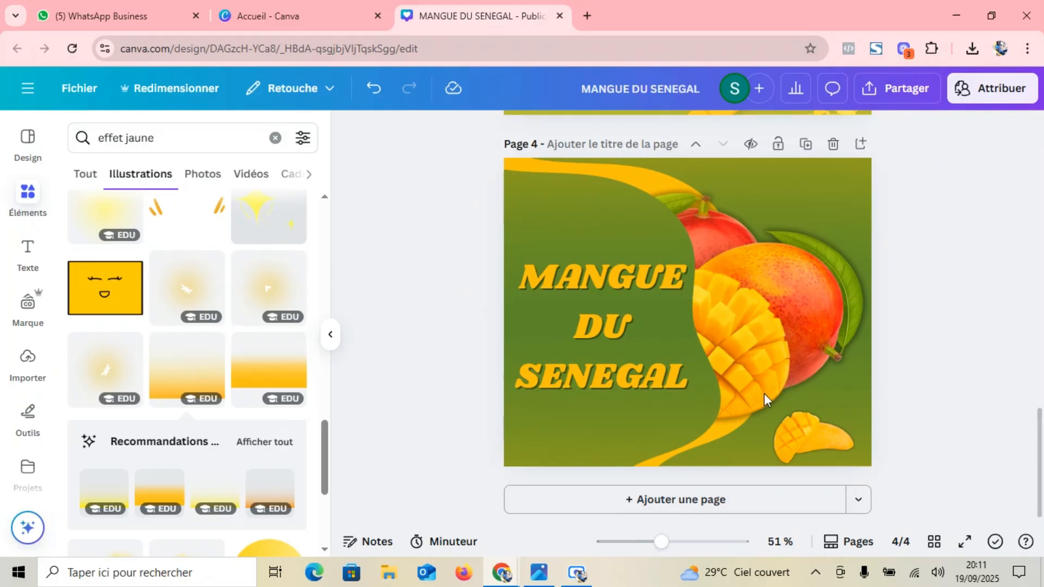
Shift the MANGUE DU SENEGAL title slightly up and to the left, away from the mangoes
left_click(629, 340)
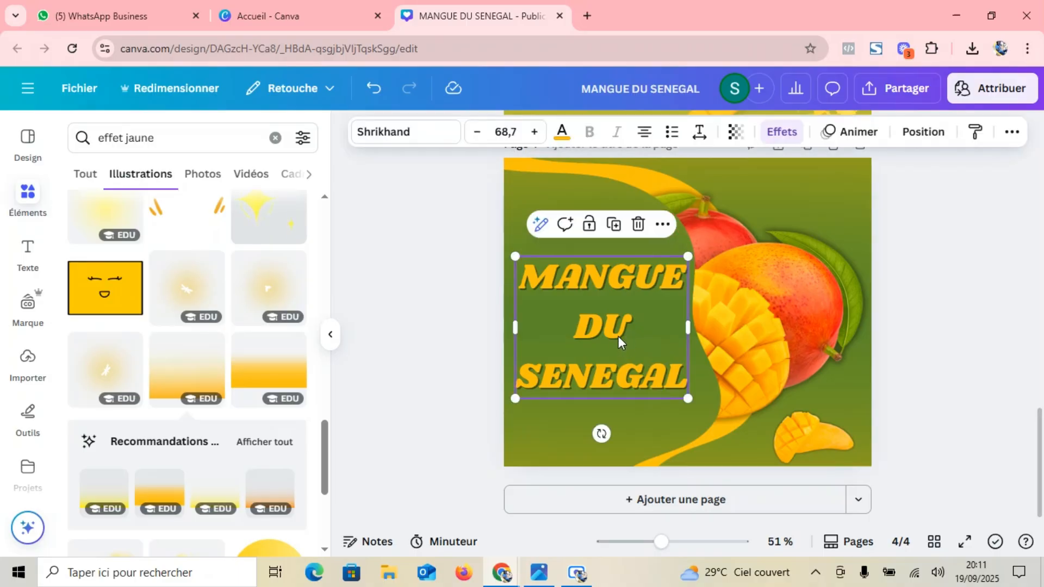
left_click_drag(618, 336, 628, 331)
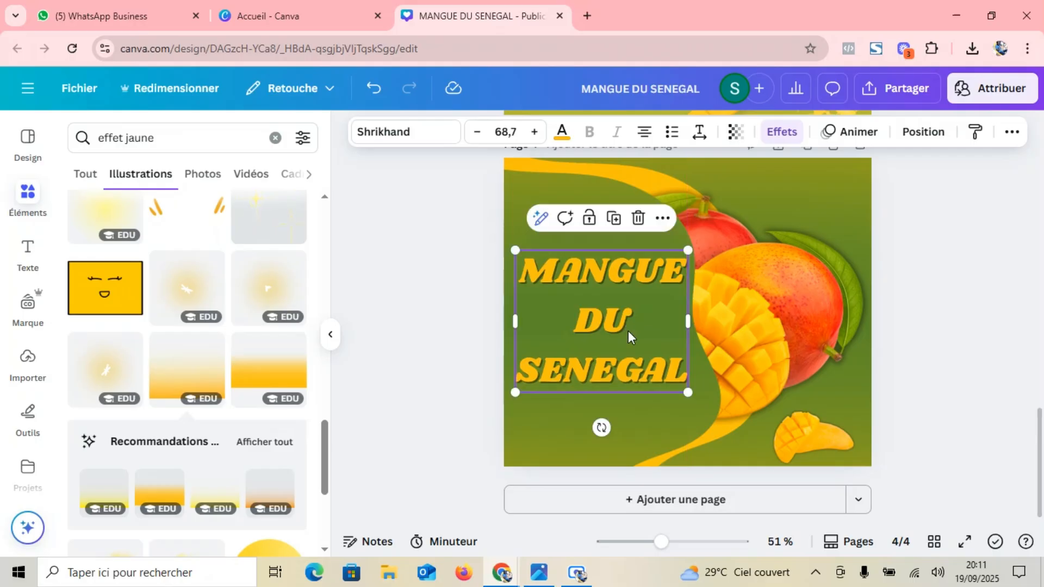
left_click(912, 305)
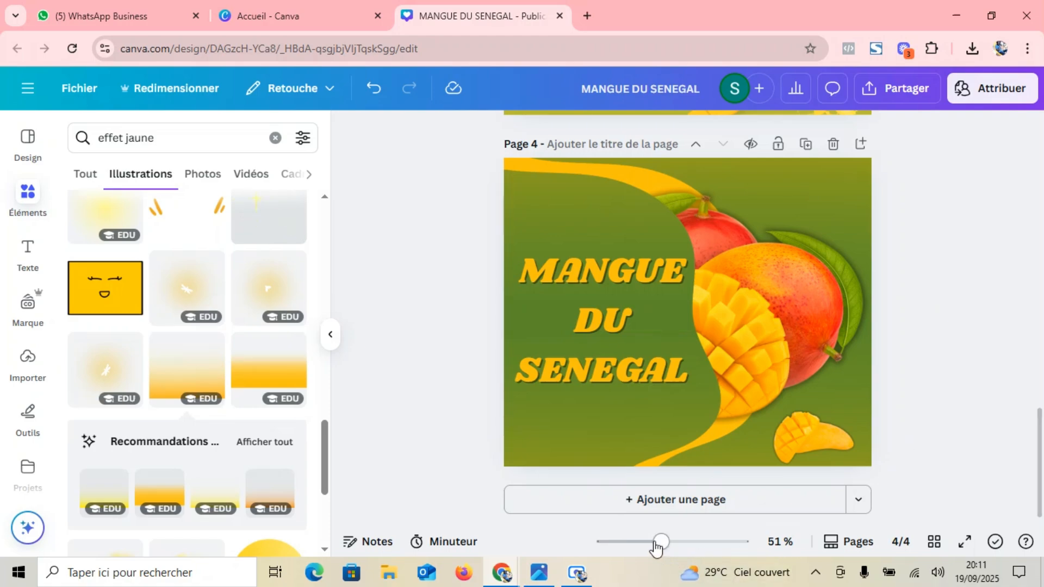
mouse_move(665, 551)
left_mouse_down()
mouse_move(683, 549)
mouse_move(662, 551)
left_mouse_up()
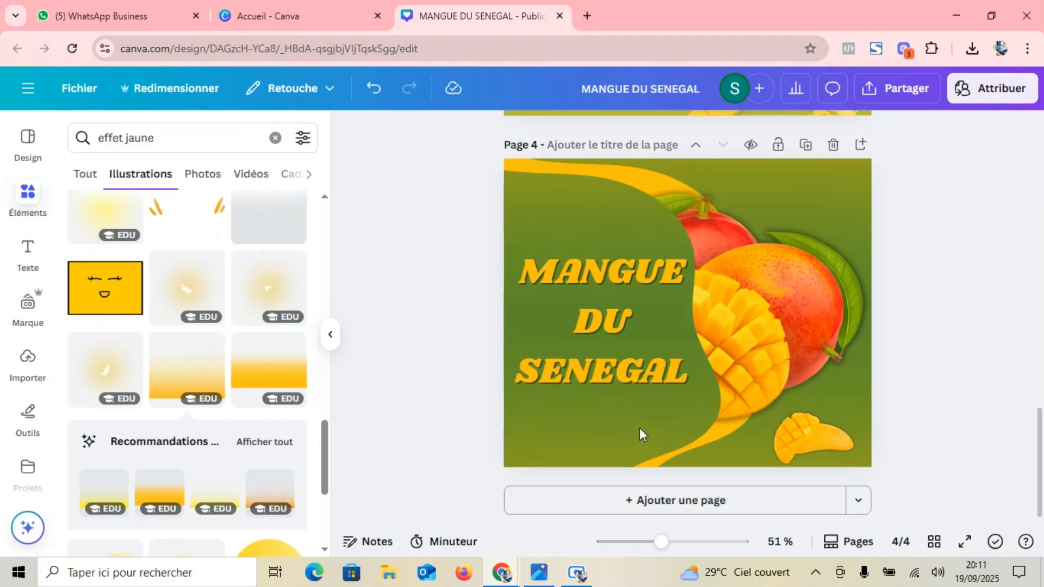
left_click_drag(634, 348, 630, 343)
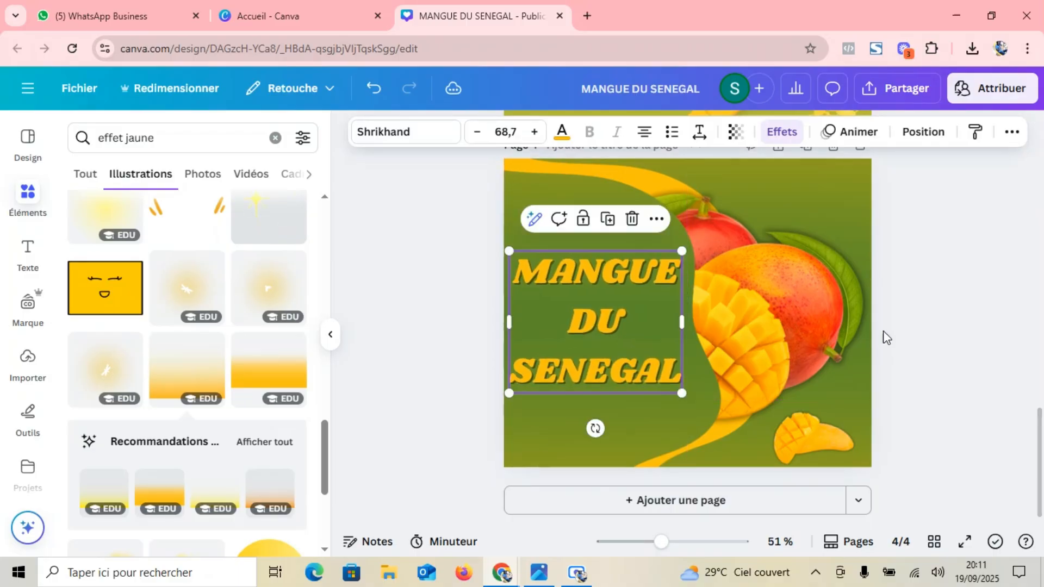
left_click(935, 294)
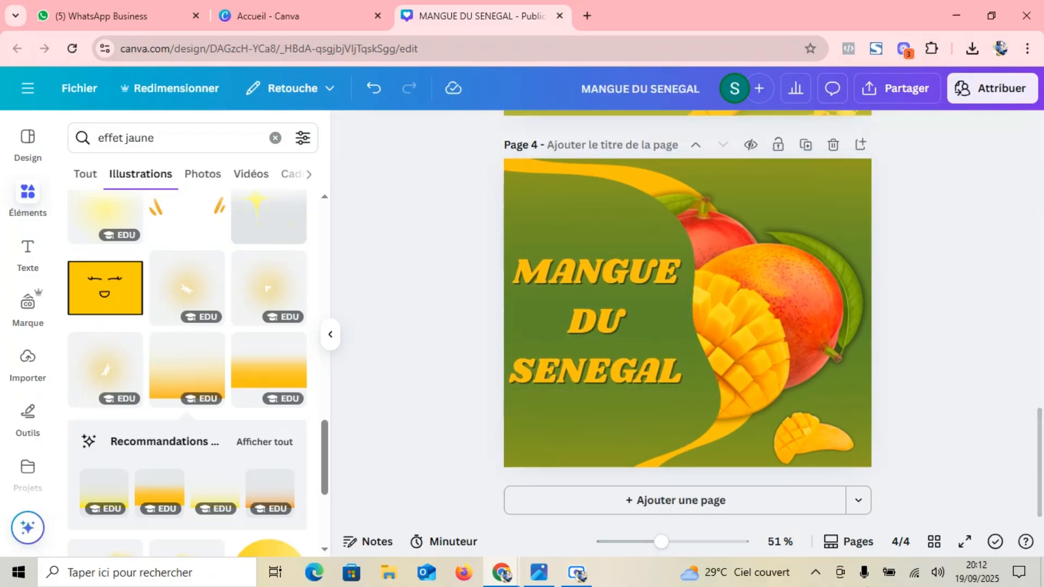